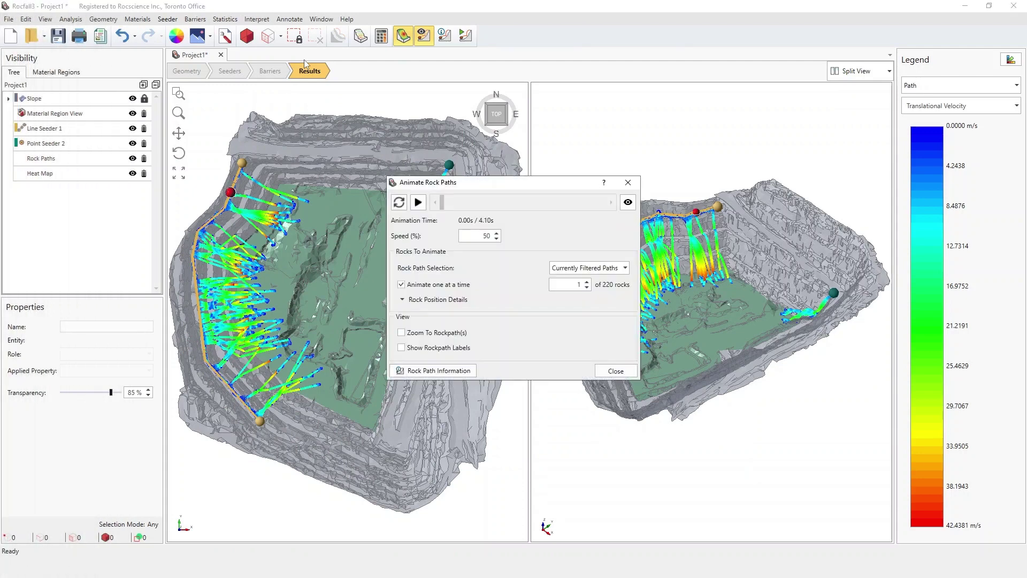
# Step: Play the rock path animation with all currently filtered paths moving together instead of one at a time
pyautogui.moveTo(569, 183); pyautogui.dragTo(449, 172)
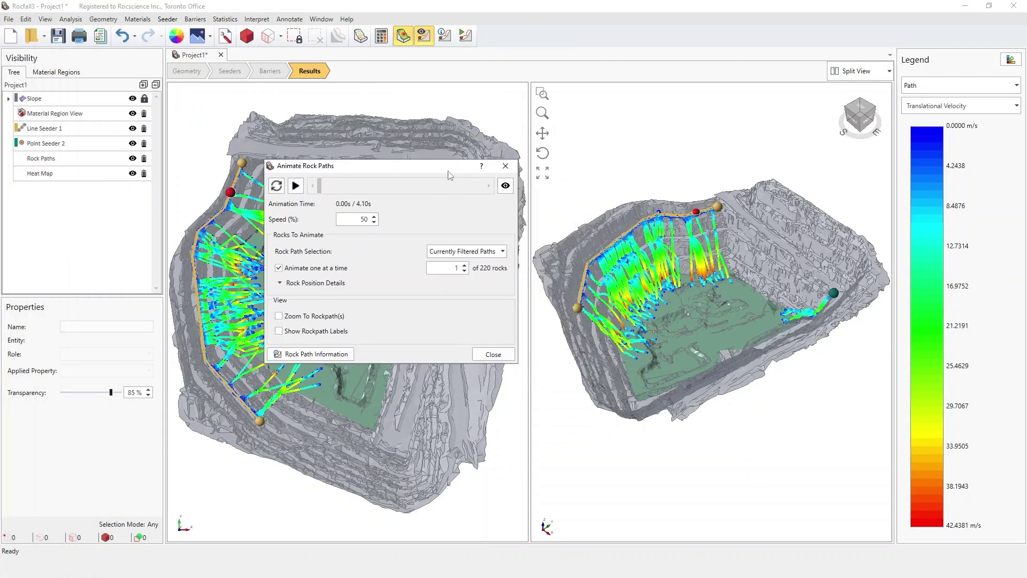
pyautogui.click(251, 252)
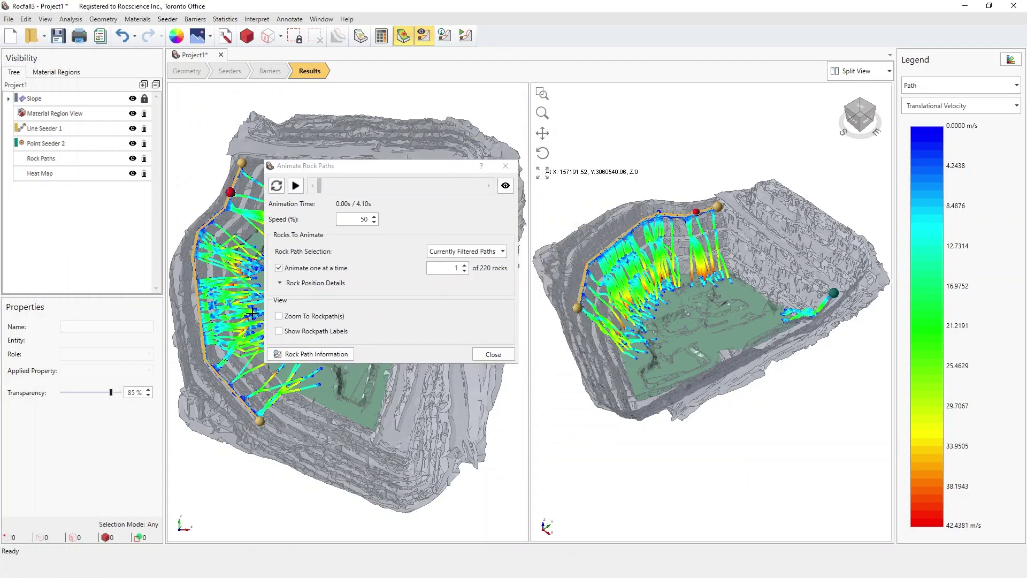
pyautogui.click(278, 268)
pyautogui.click(296, 186)
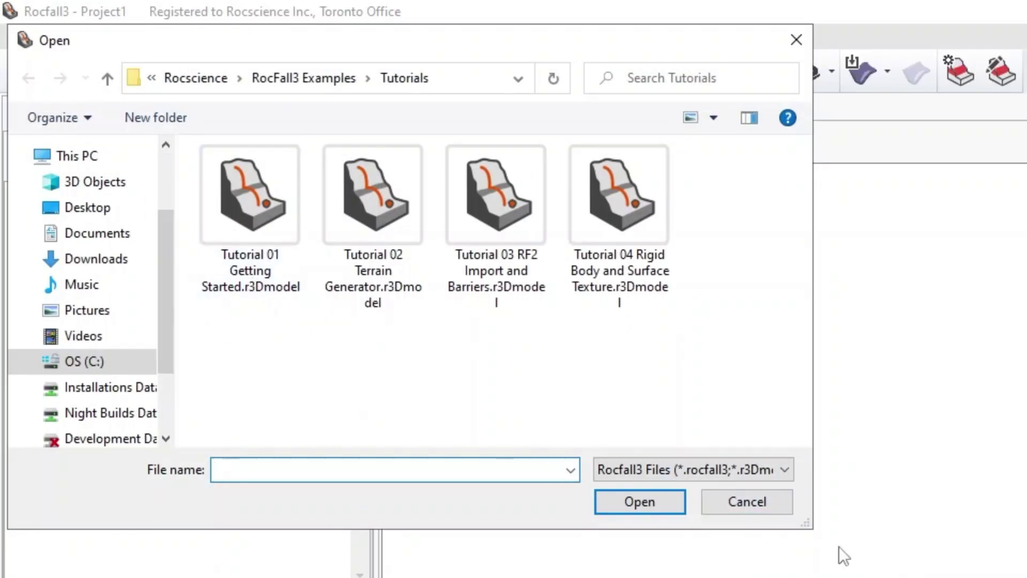
pyautogui.click(778, 510)
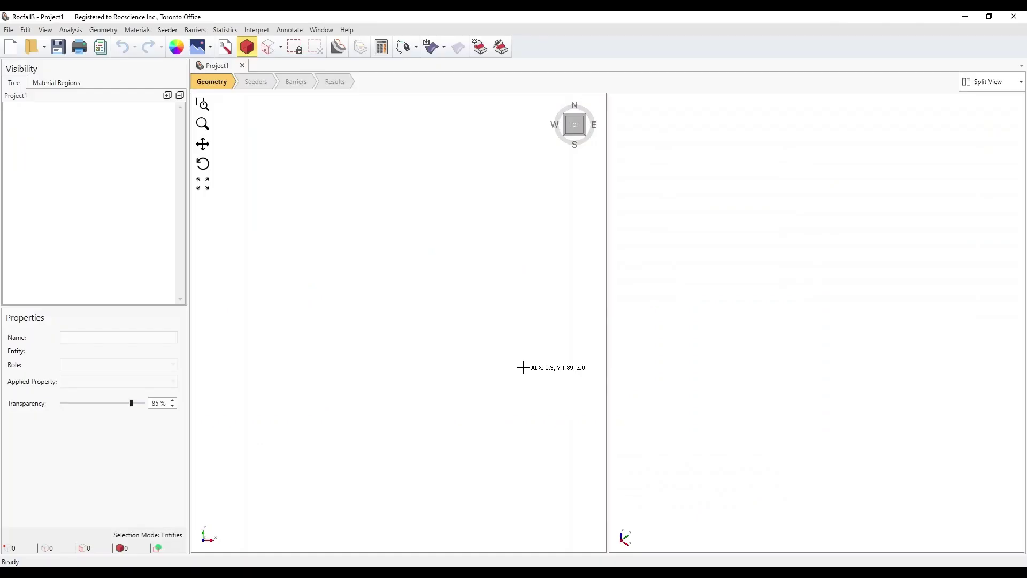
pyautogui.click(9, 30)
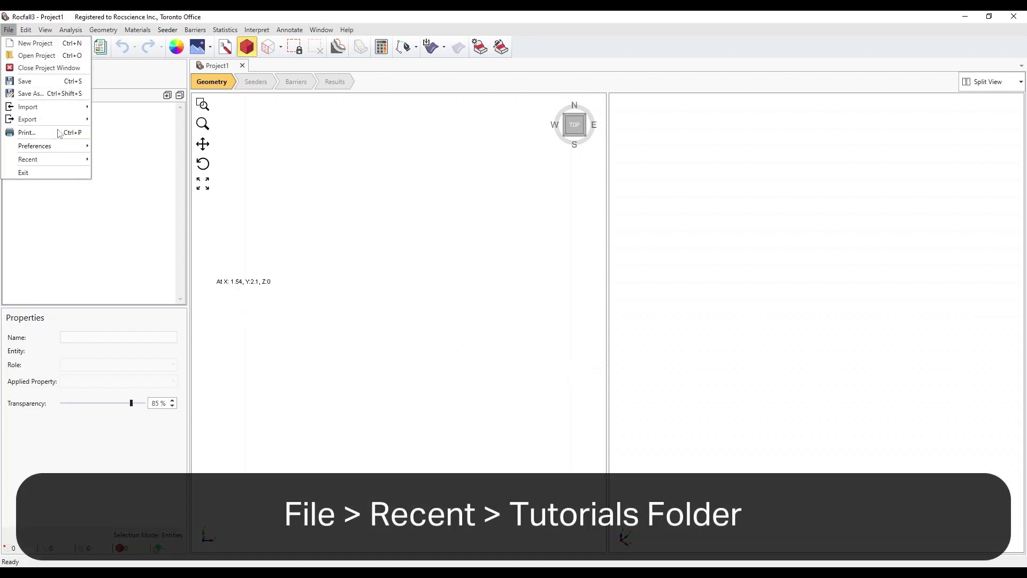
pyautogui.moveTo(68, 159)
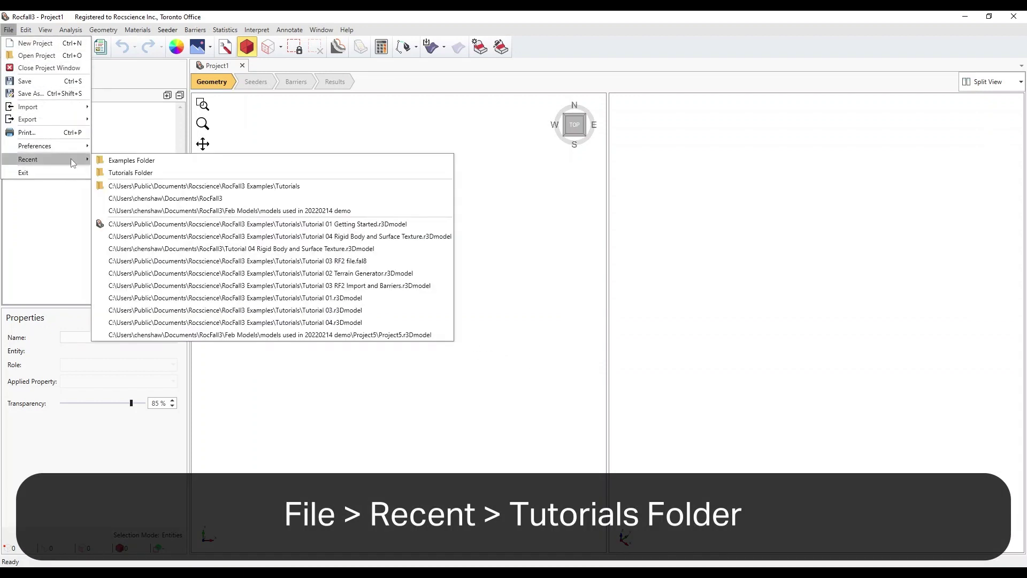
pyautogui.click(98, 172)
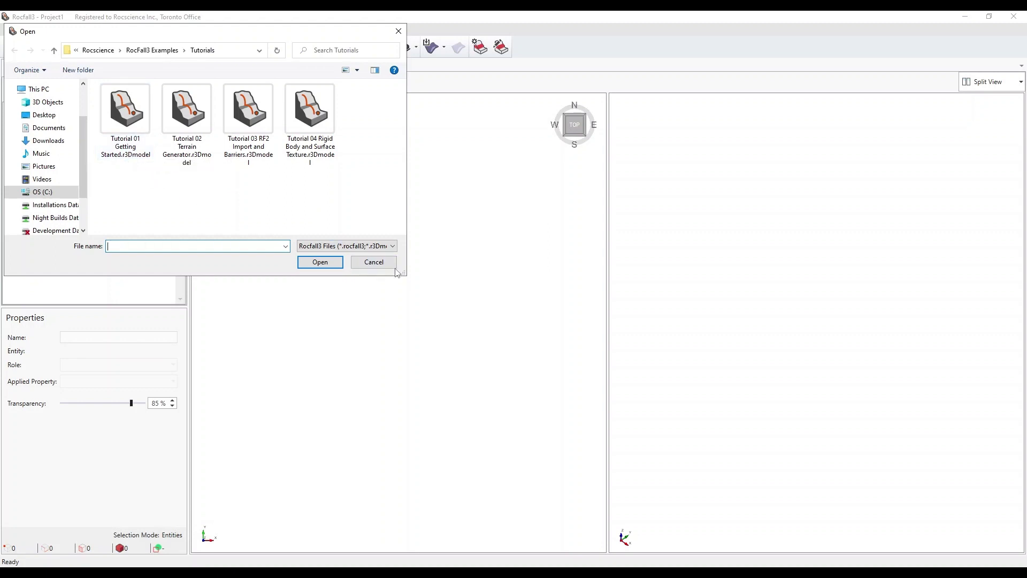
pyautogui.click(374, 262)
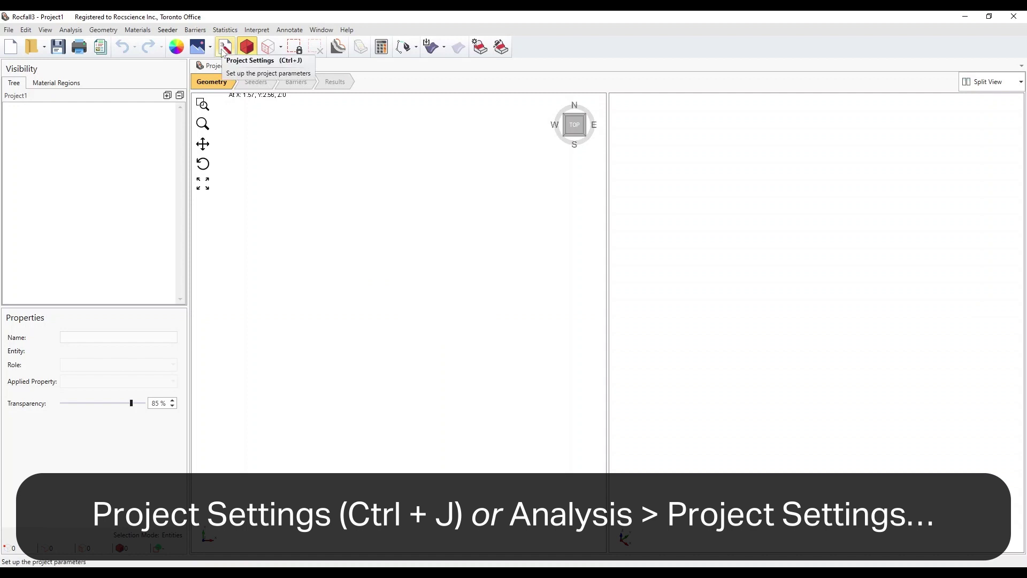
# Step: Set the project's analysis type to Lump Mass, review the solver options and accept the project settings
pyautogui.click(70, 31)
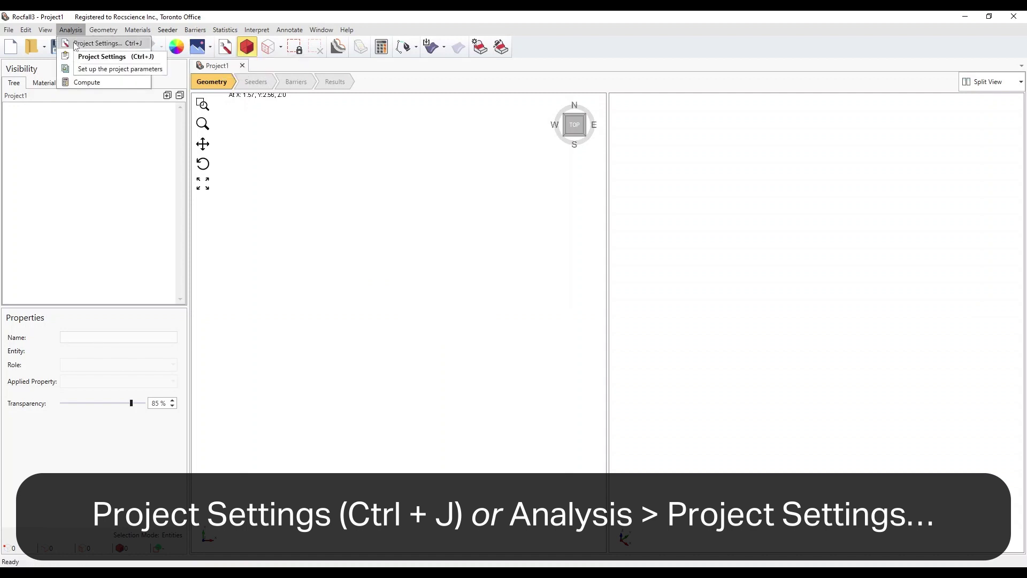
pyautogui.click(75, 44)
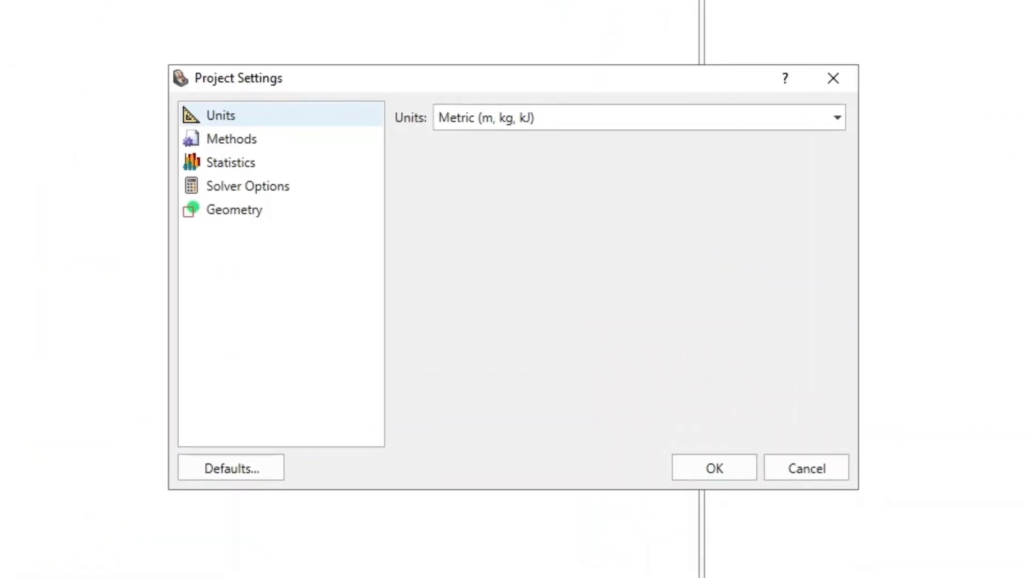
pyautogui.click(274, 143)
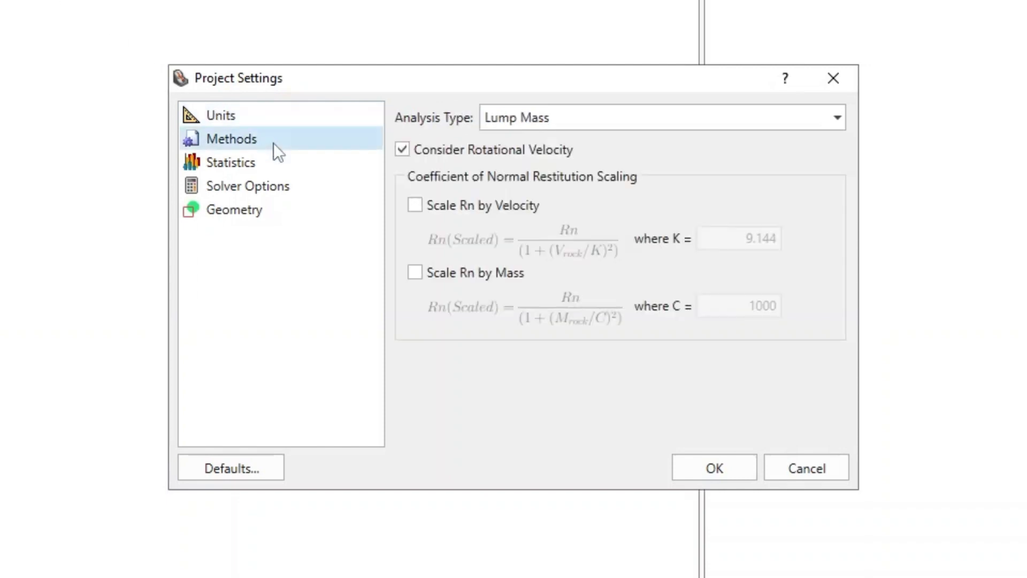
pyautogui.click(839, 119)
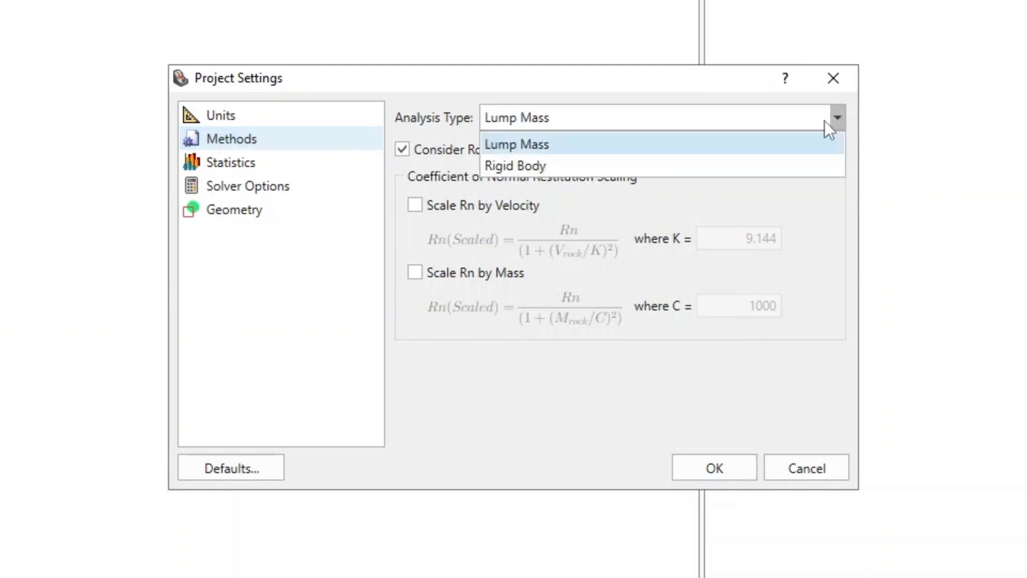
pyautogui.click(794, 166)
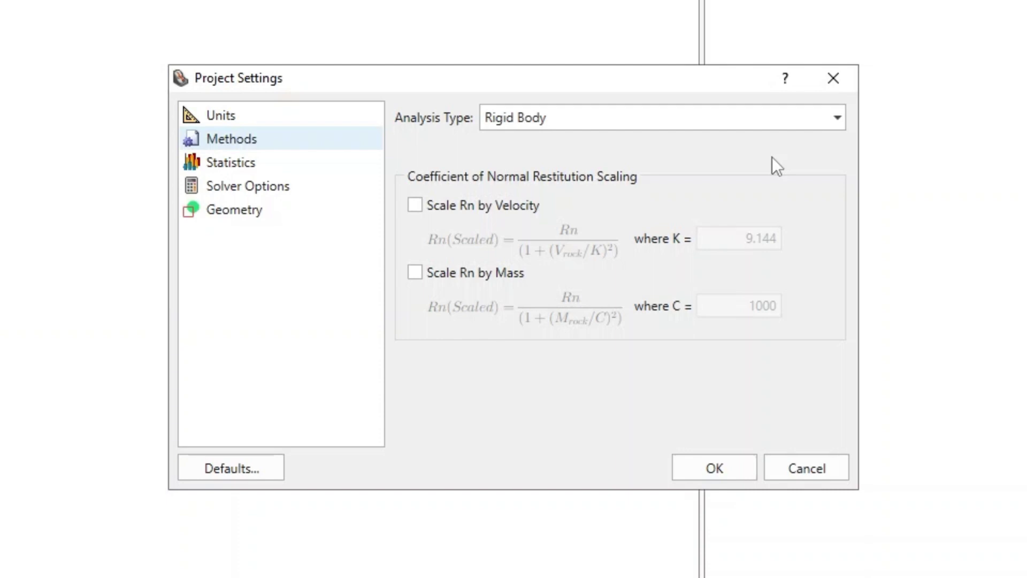
pyautogui.click(759, 121)
pyautogui.click(740, 149)
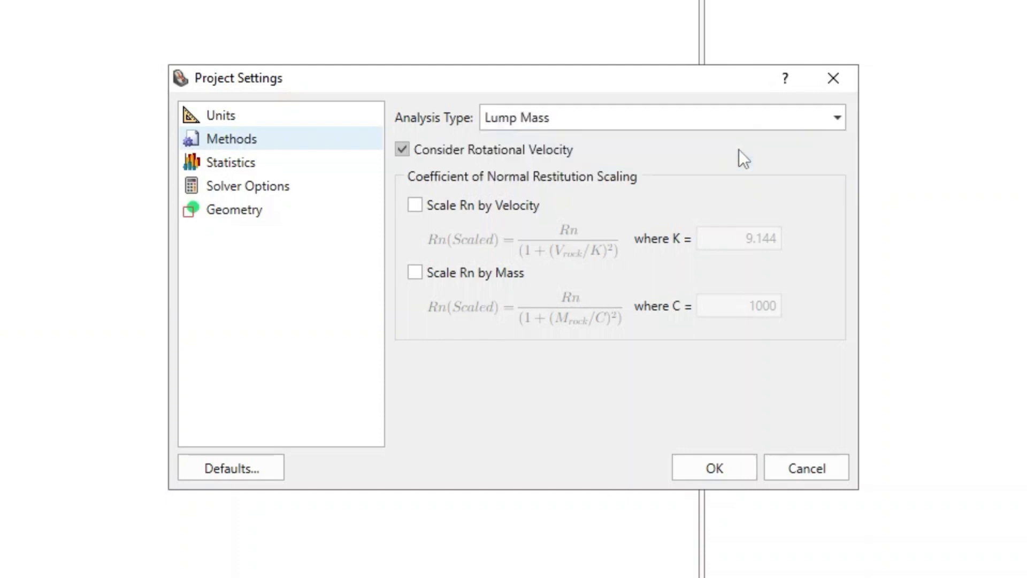
pyautogui.click(294, 191)
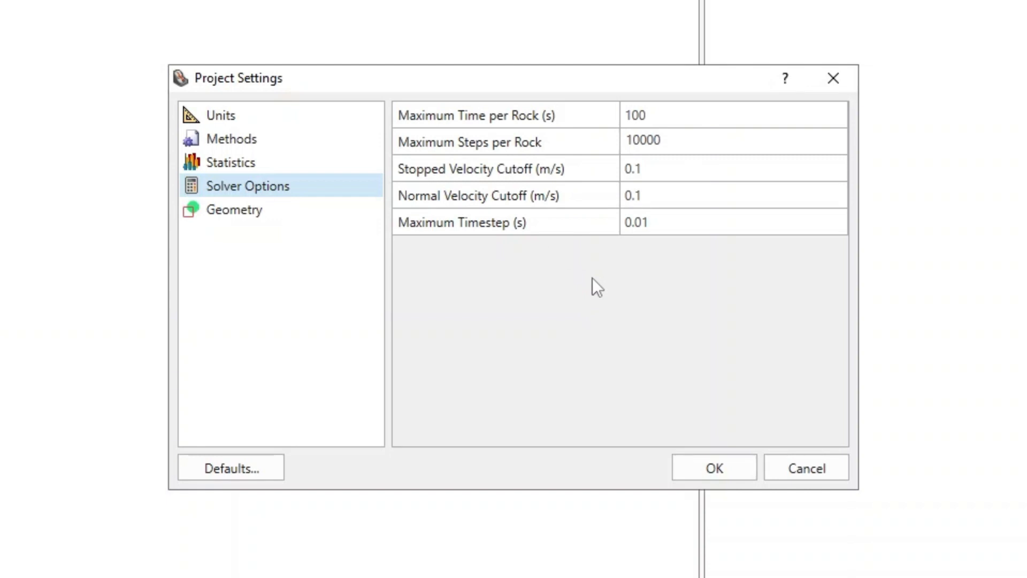
pyautogui.click(689, 468)
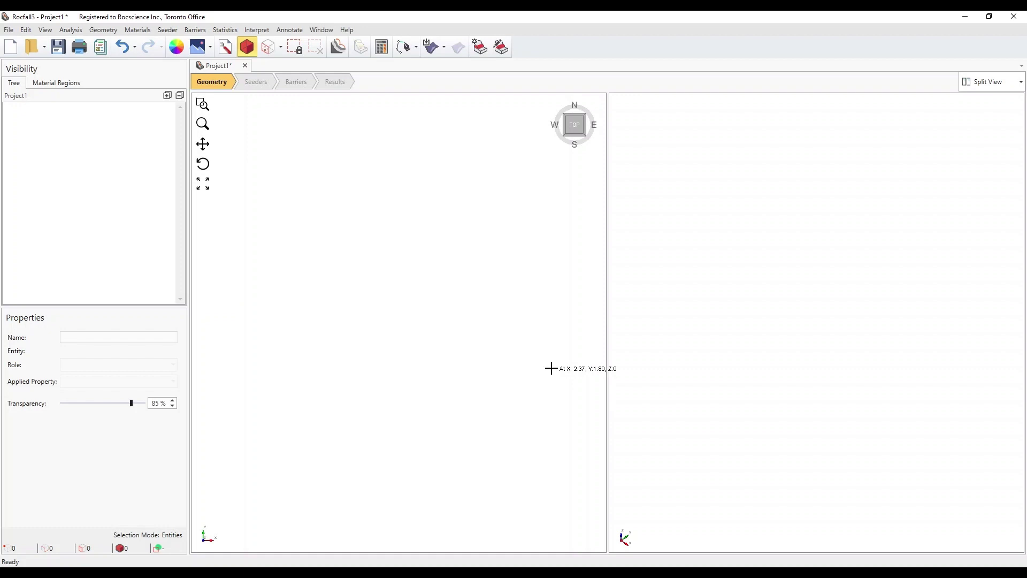
# Step: Load Tutorial 01.obj from the Tutorials folder for geometry import
pyautogui.click(9, 30)
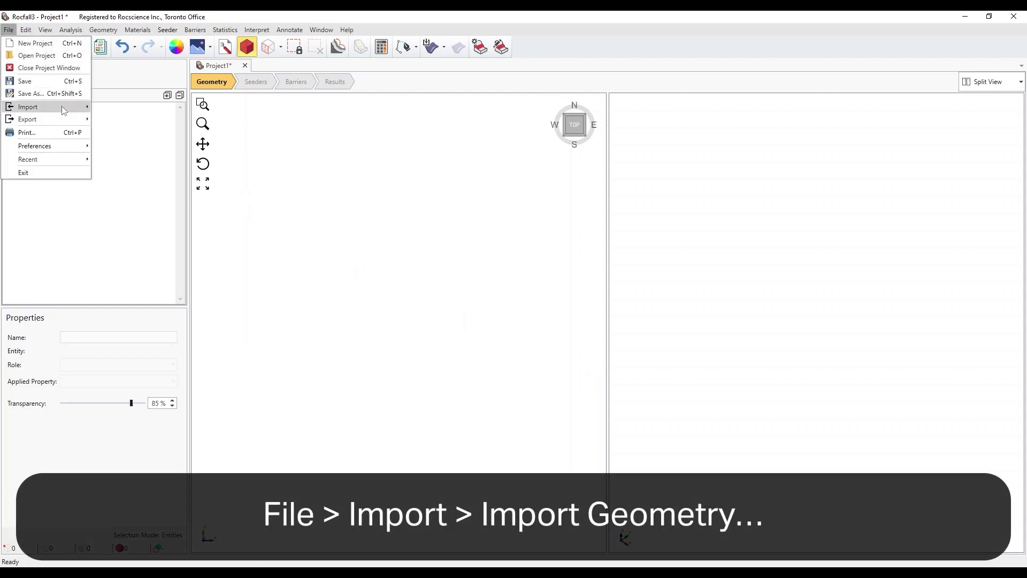
pyautogui.moveTo(63, 110)
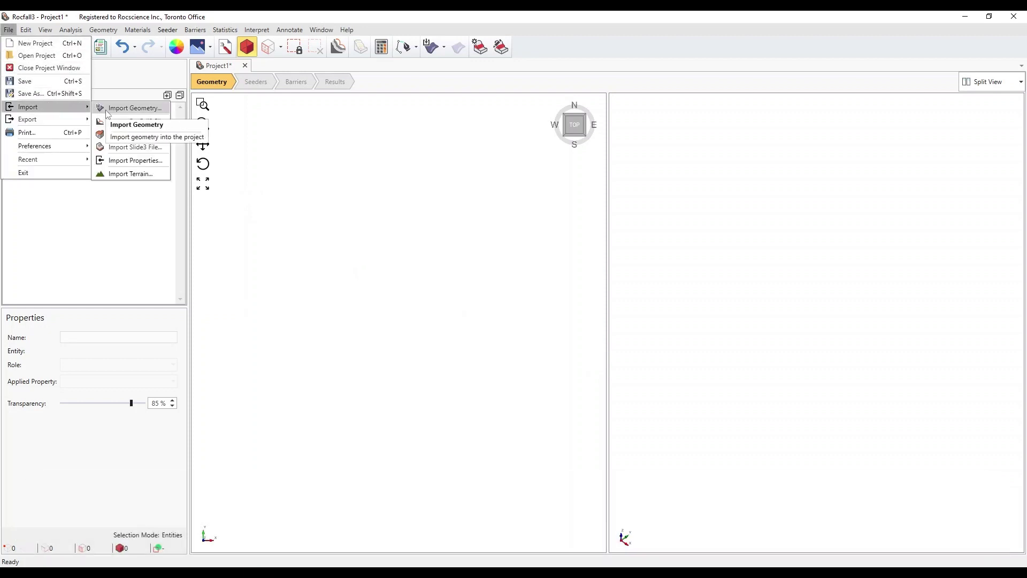
pyautogui.moveTo(110, 31)
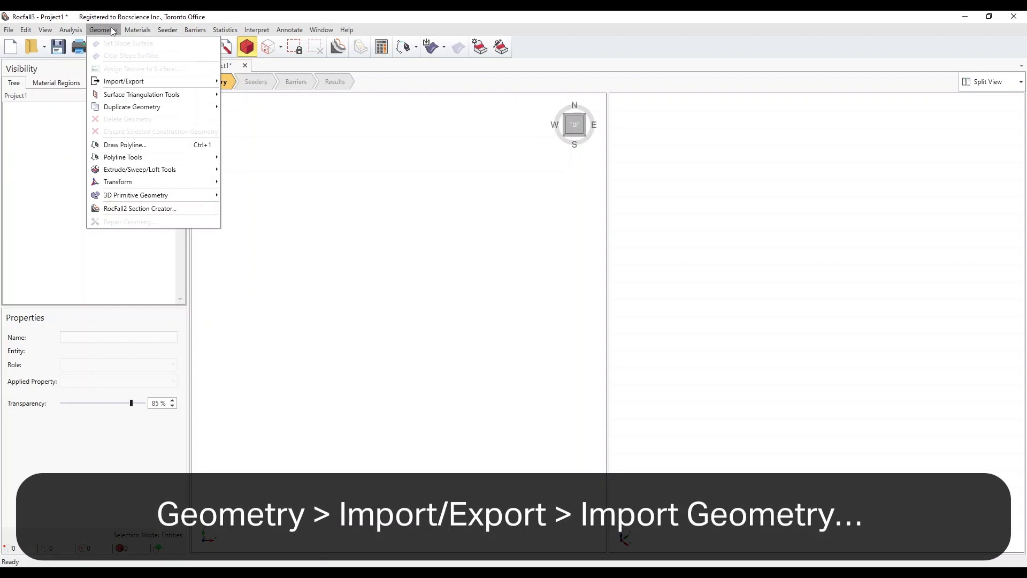
pyautogui.moveTo(207, 86)
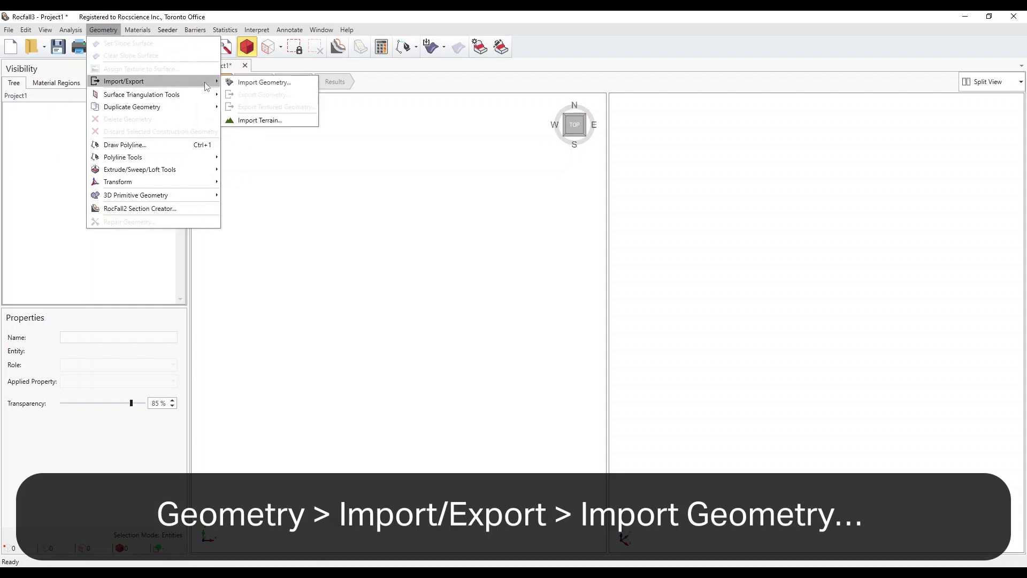
pyautogui.click(262, 83)
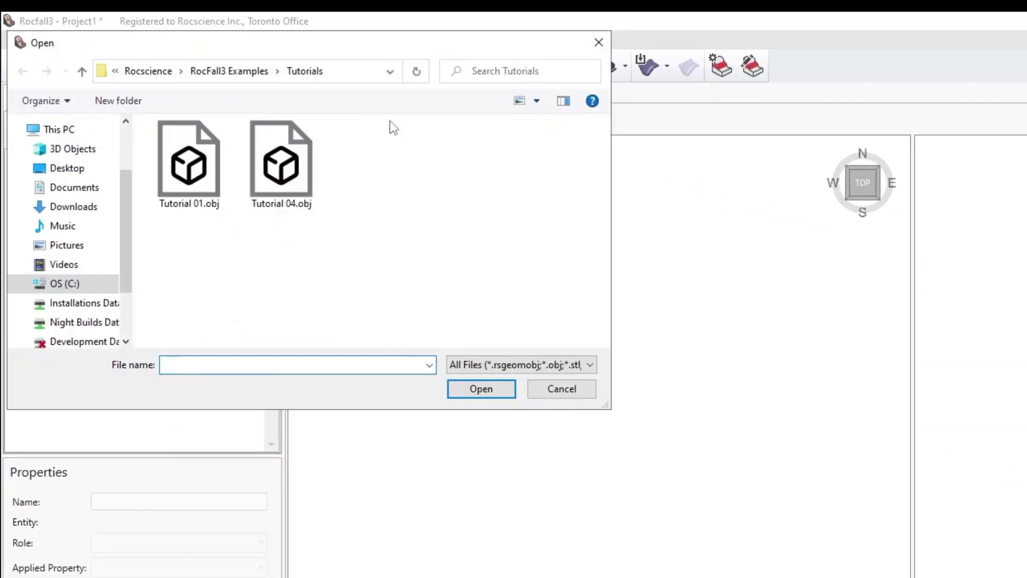
pyautogui.click(197, 159)
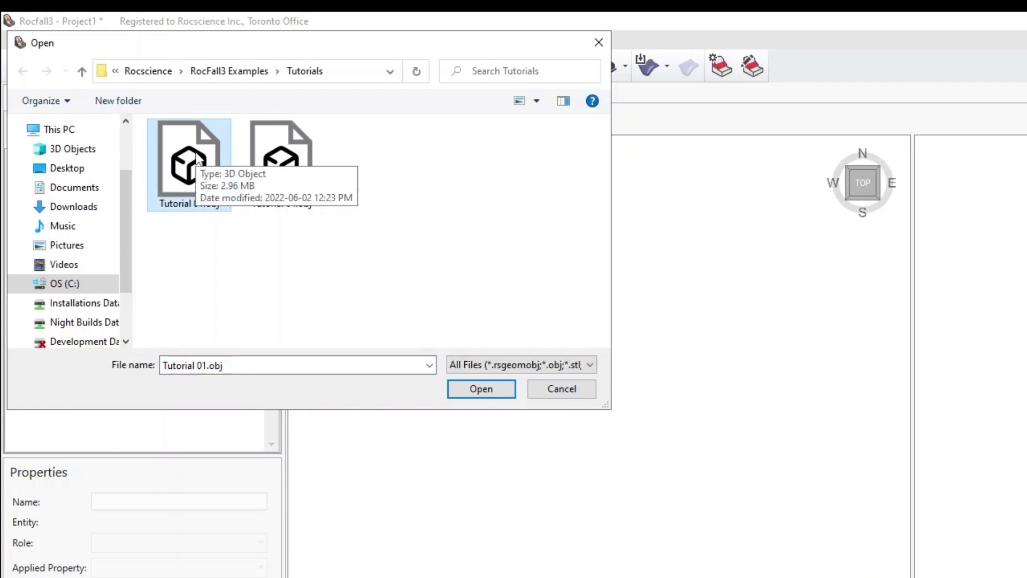
pyautogui.click(497, 391)
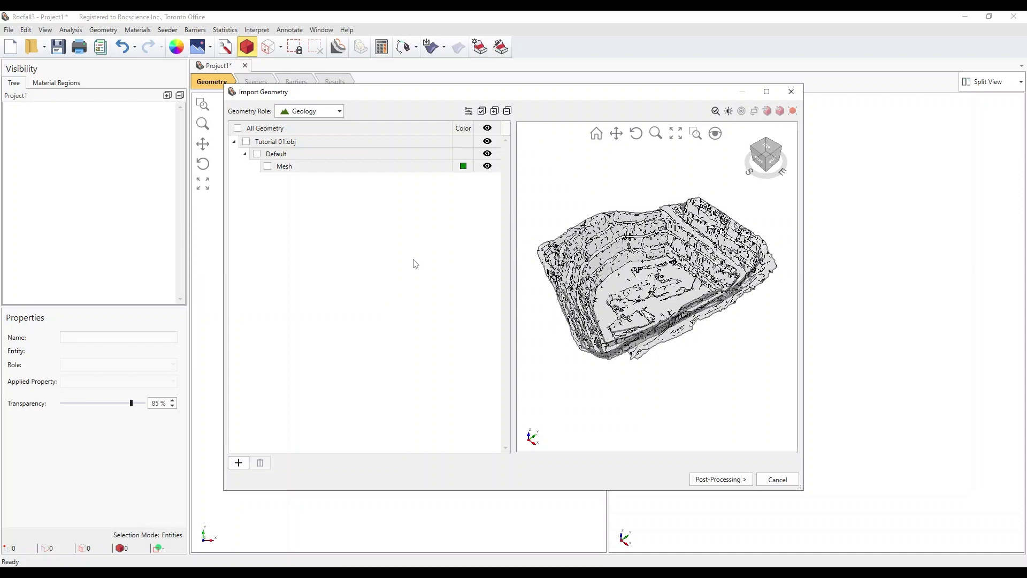
# Step: Include the Tutorial 01 mesh in the import, finish without post-processing and set the imported surface as the slope
pyautogui.click(268, 166)
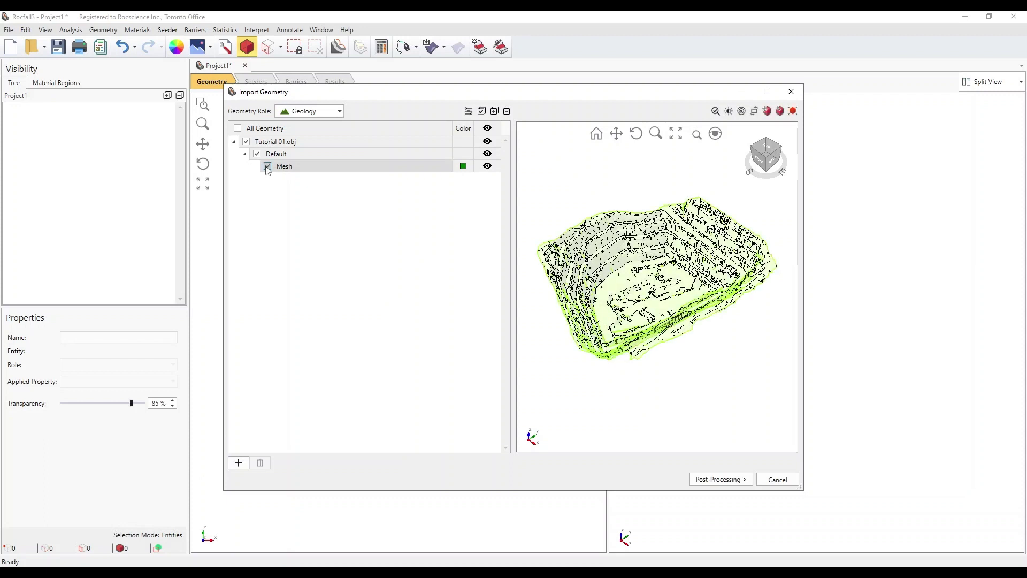
pyautogui.click(712, 480)
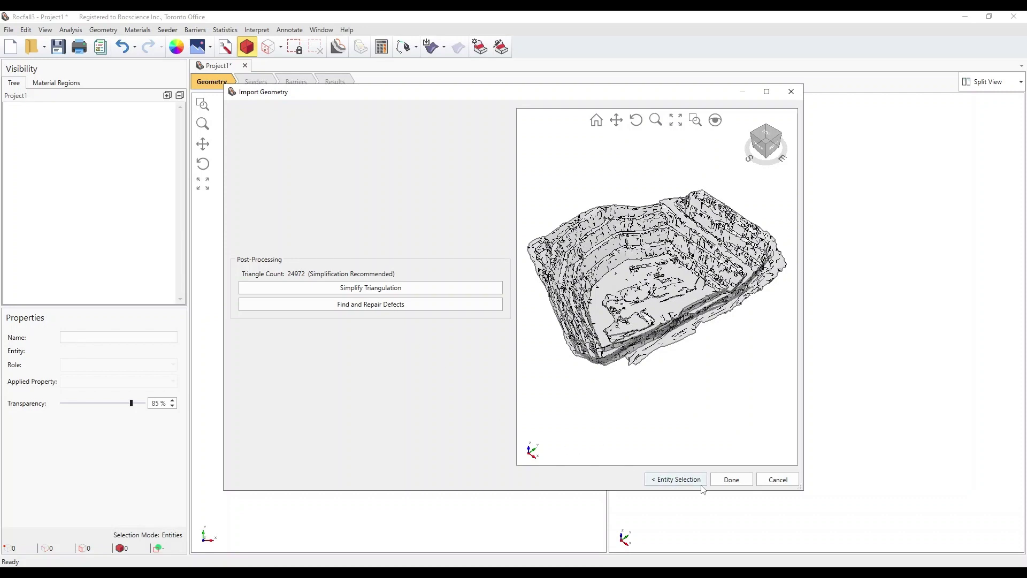
pyautogui.click(728, 480)
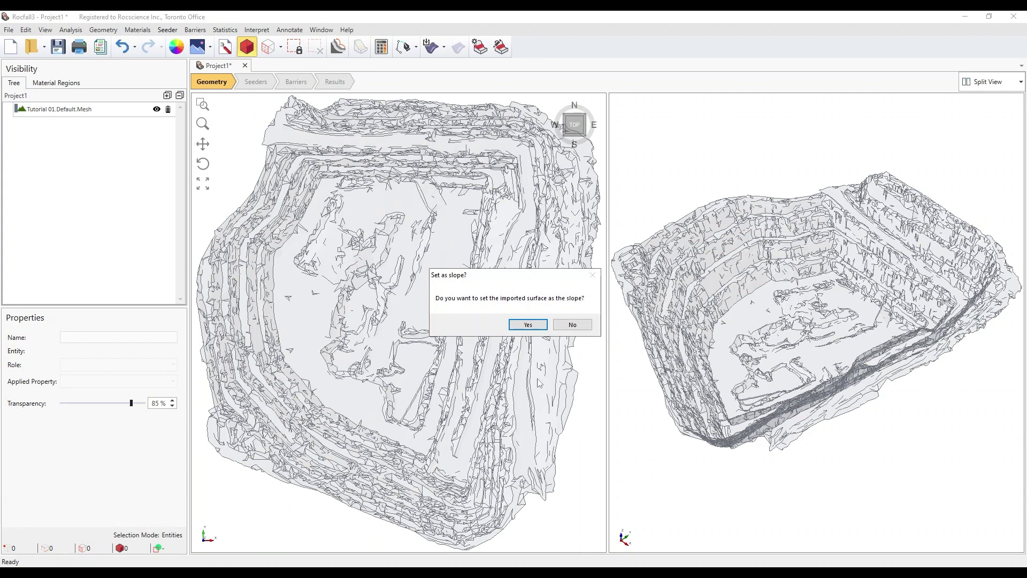
pyautogui.click(540, 327)
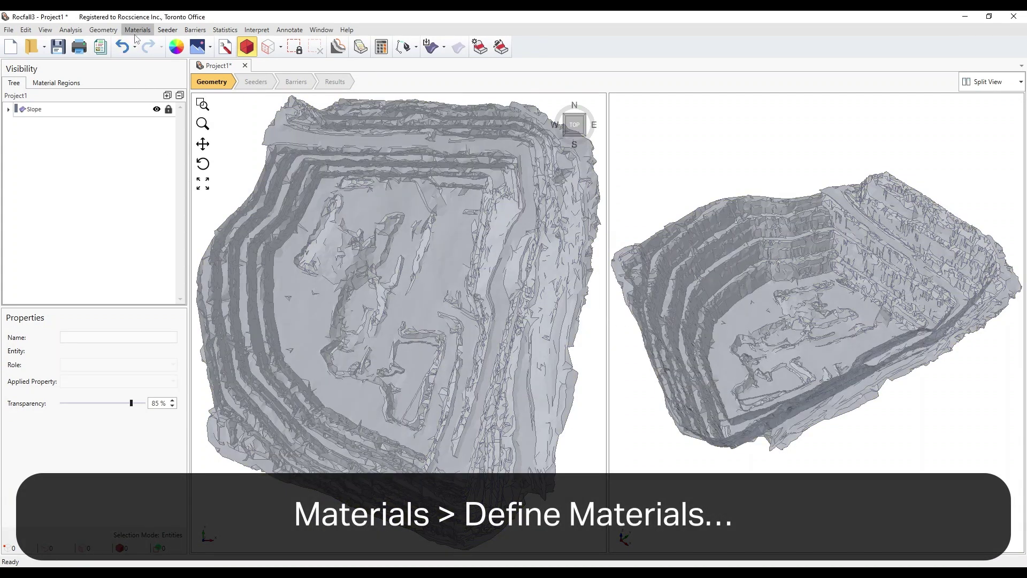
# Step: Rename the Bedrock Outcrops material to Hard in the material definitions
pyautogui.click(137, 30)
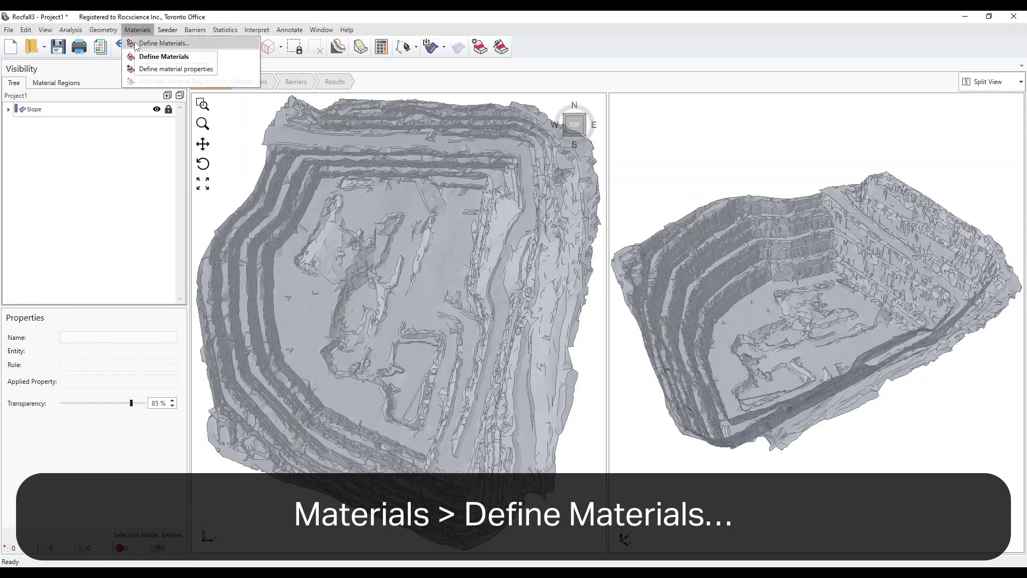
pyautogui.click(156, 43)
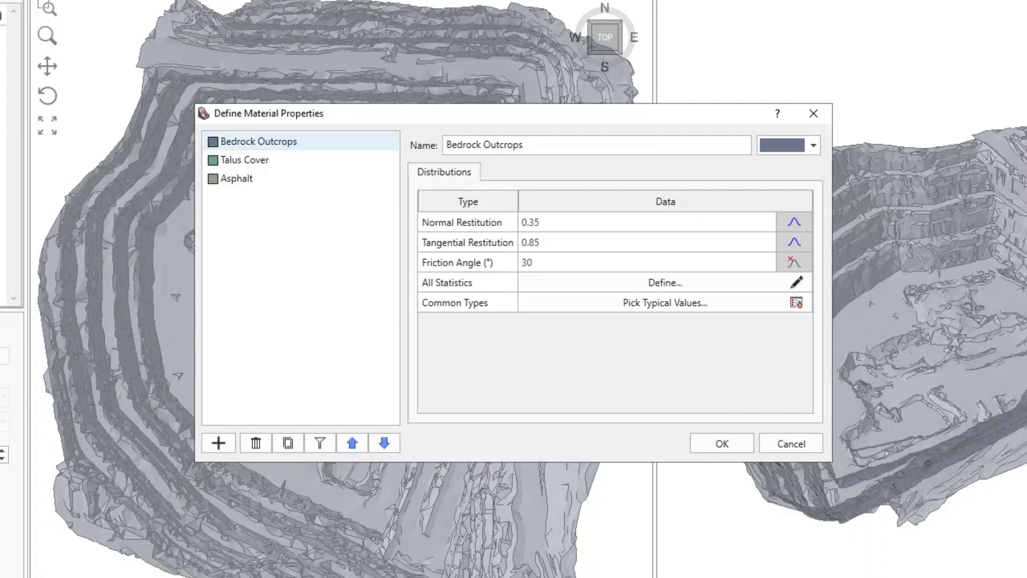
pyautogui.moveTo(548, 145); pyautogui.dragTo(405, 150)
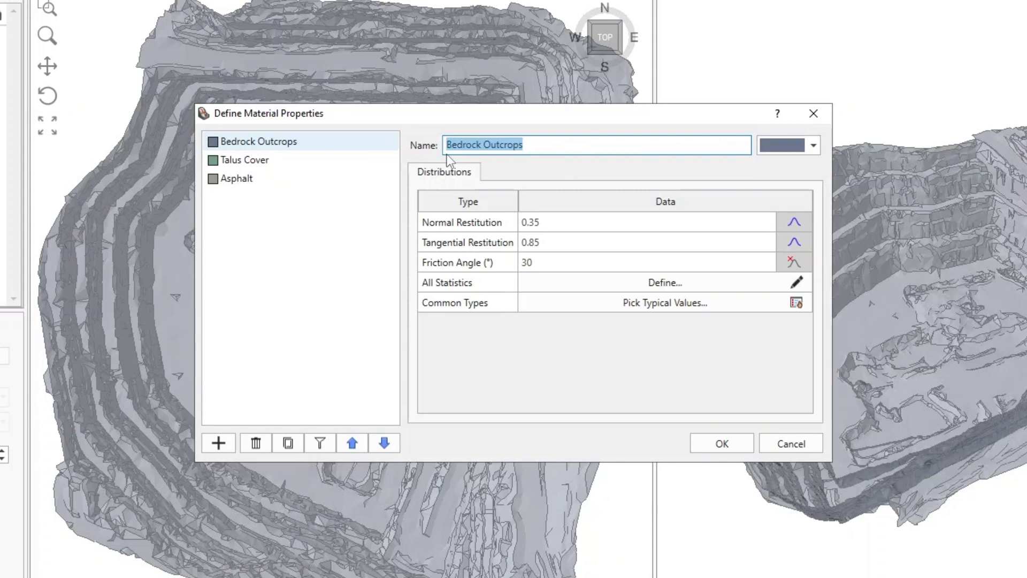
pyautogui.write('Hard')
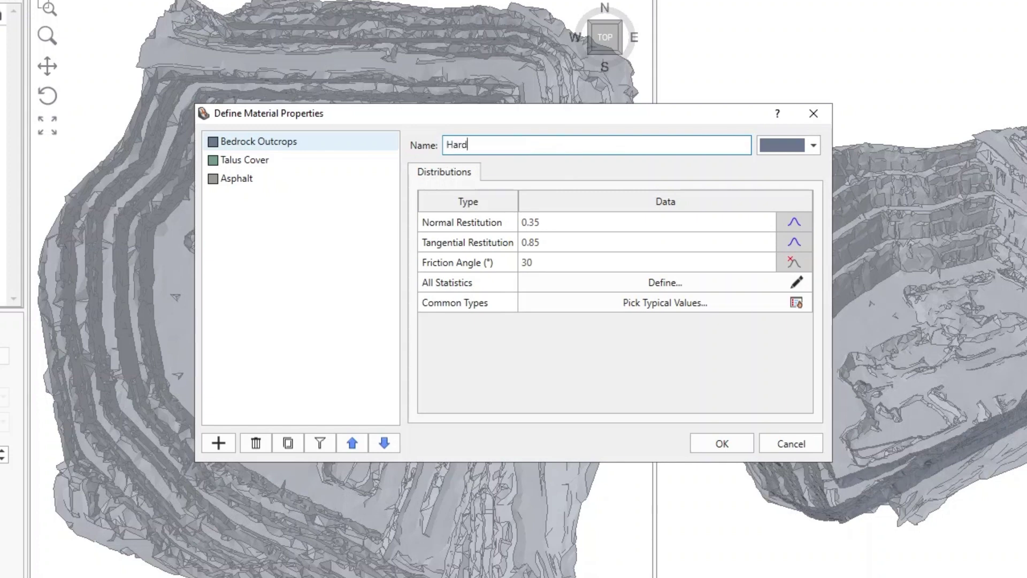
# Step: Set the Hard material's normal restitution to 0.5 and its tangential restitution to 0.9
pyautogui.click(545, 222)
pyautogui.write('0.')
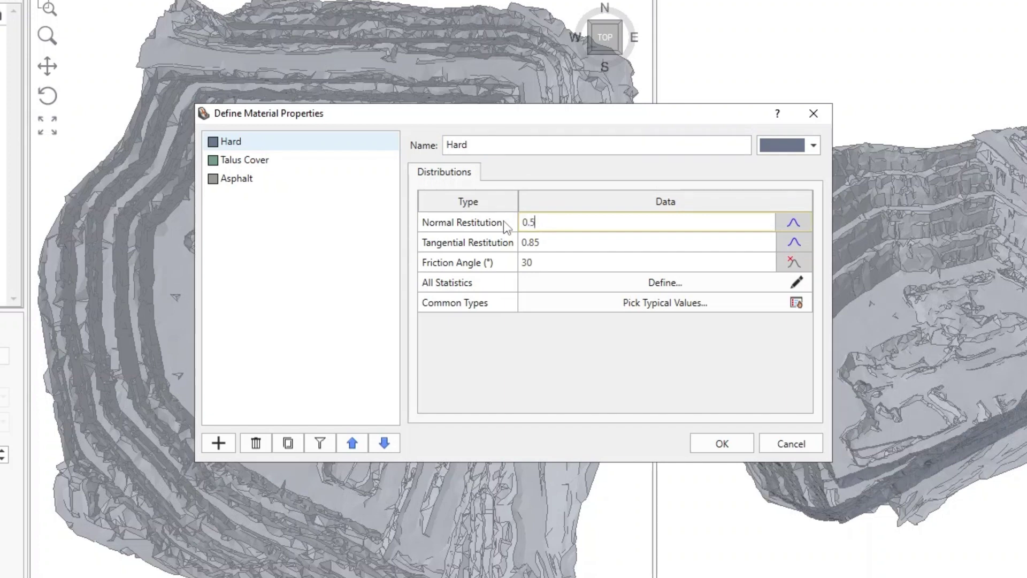
pyautogui.press('Tab')
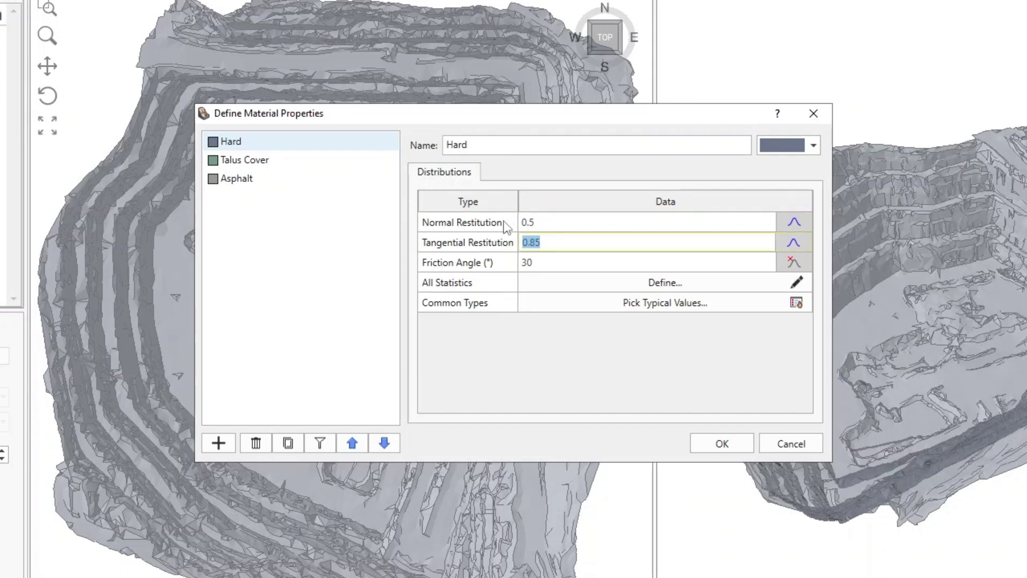
pyautogui.write('0')
# Step: Set the relative maximum of the Hard material's tangential restitution to 0.1 and review the material's statistics
pyautogui.click(794, 244)
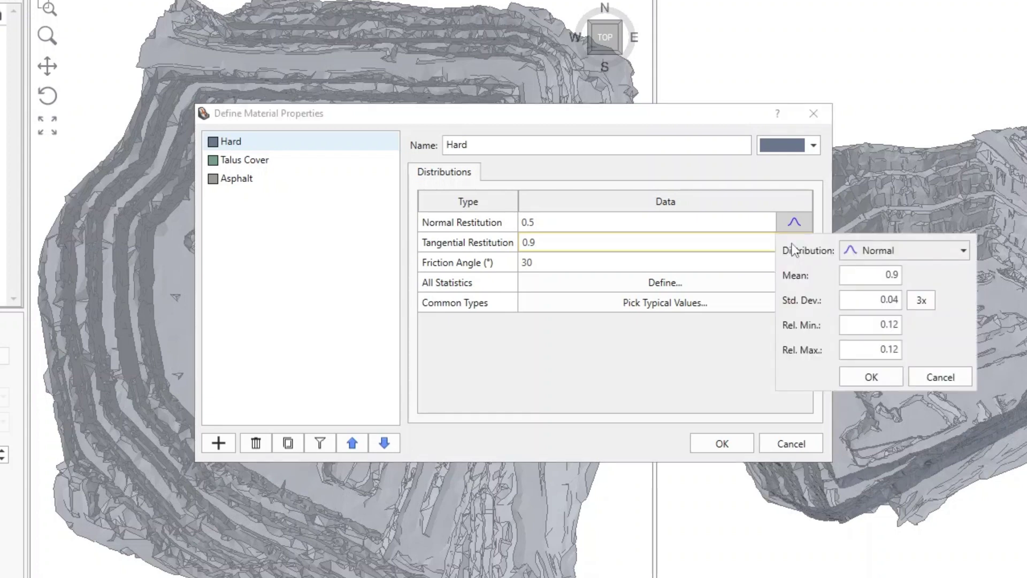
pyautogui.click(866, 350)
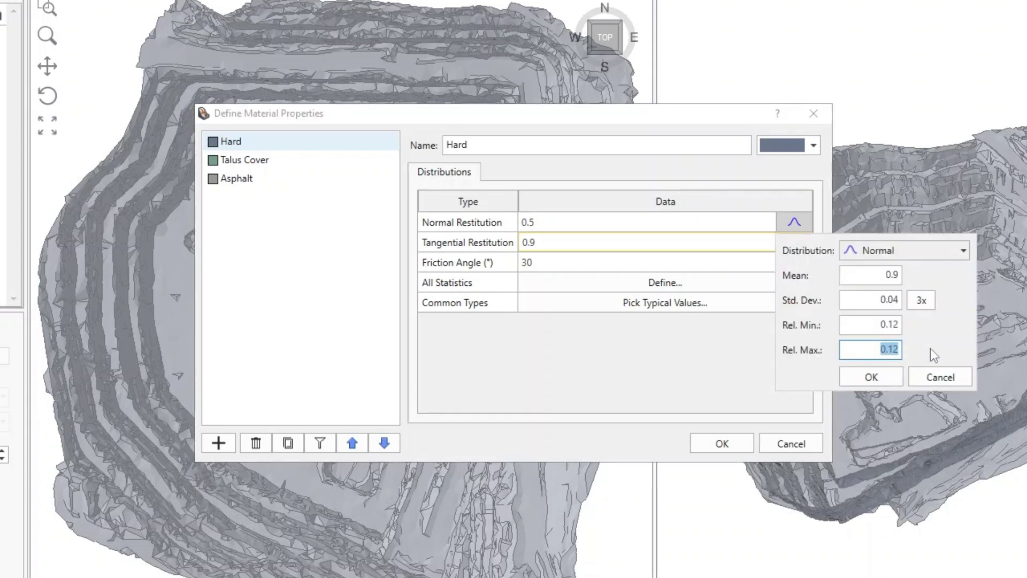
pyautogui.write('0.1')
pyautogui.click(872, 376)
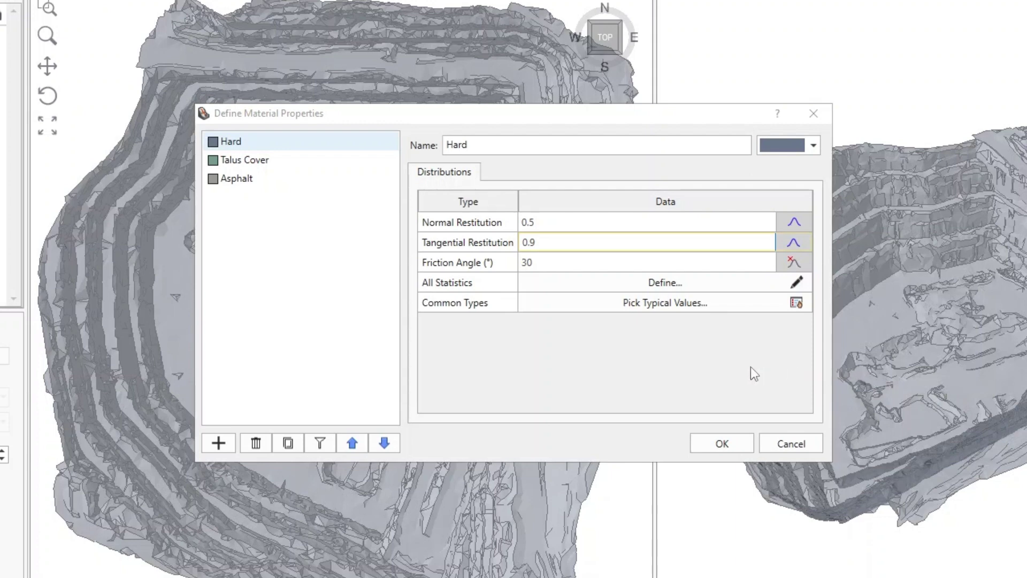
pyautogui.click(694, 289)
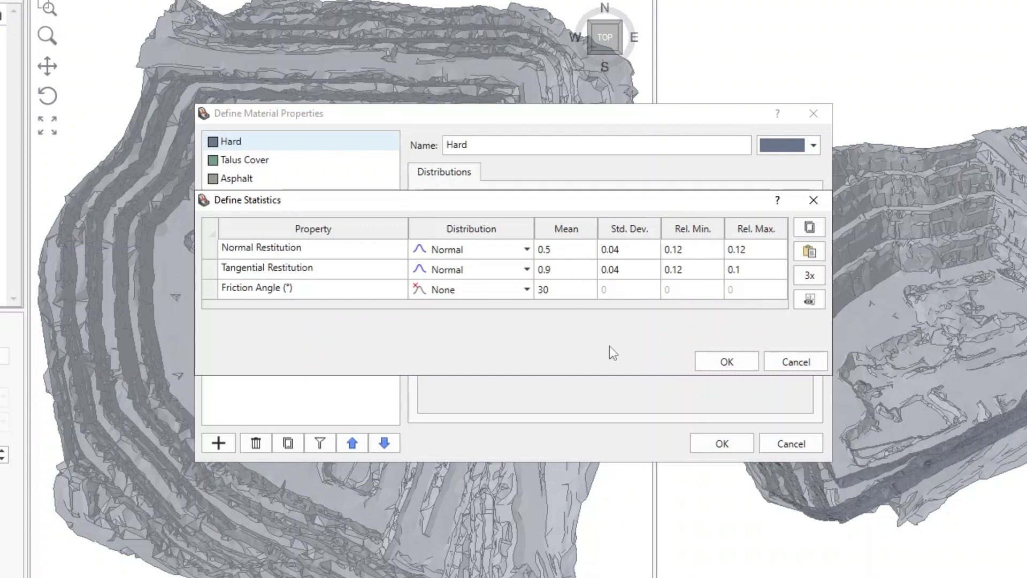
pyautogui.click(709, 368)
# Step: Rename the Talus Cover material to Soft and set its normal restitution to 0.3
pyautogui.click(294, 161)
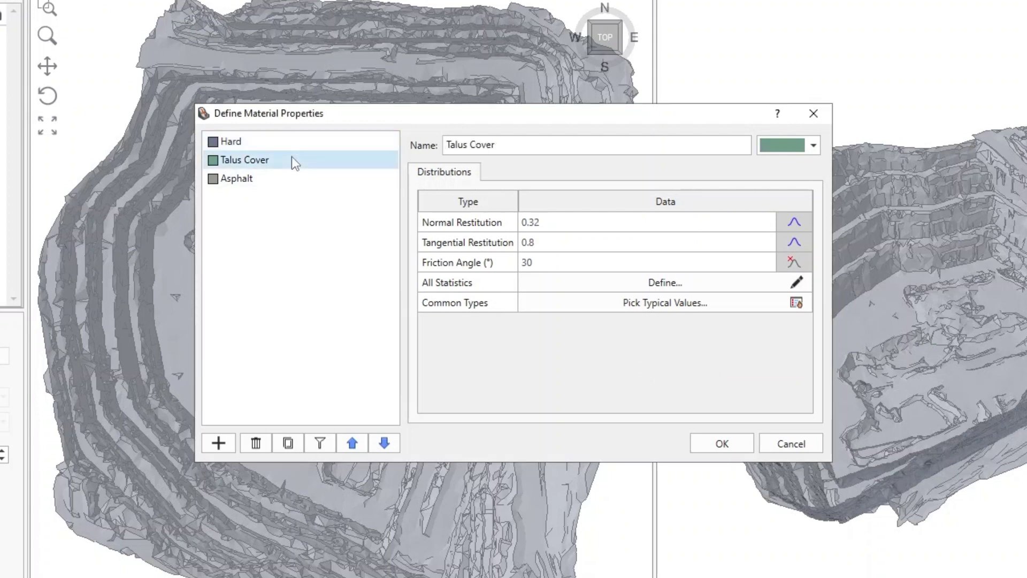
pyautogui.moveTo(511, 151); pyautogui.dragTo(428, 153)
pyautogui.write('Soft')
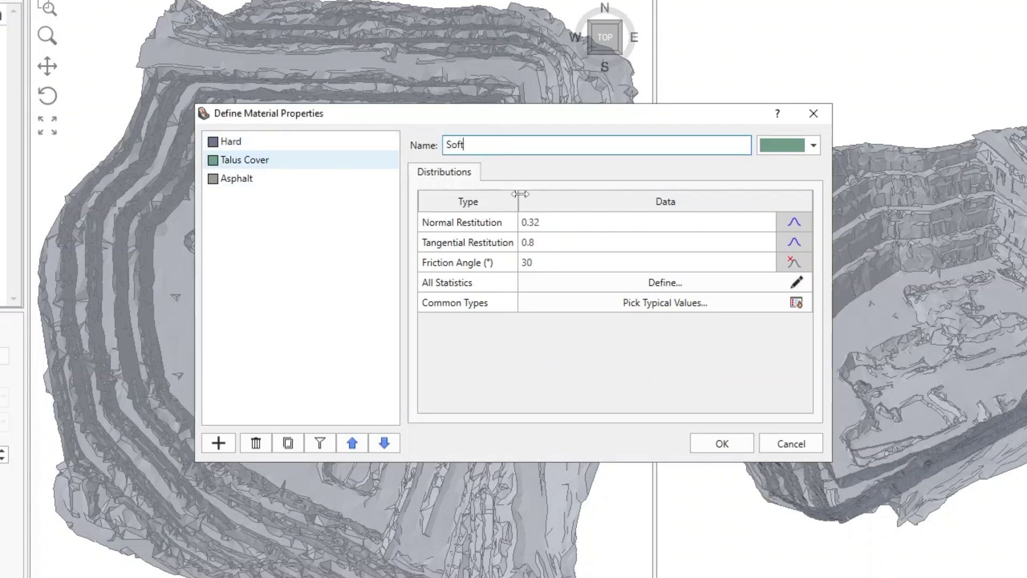
pyautogui.click(548, 222)
pyautogui.write('0.3')
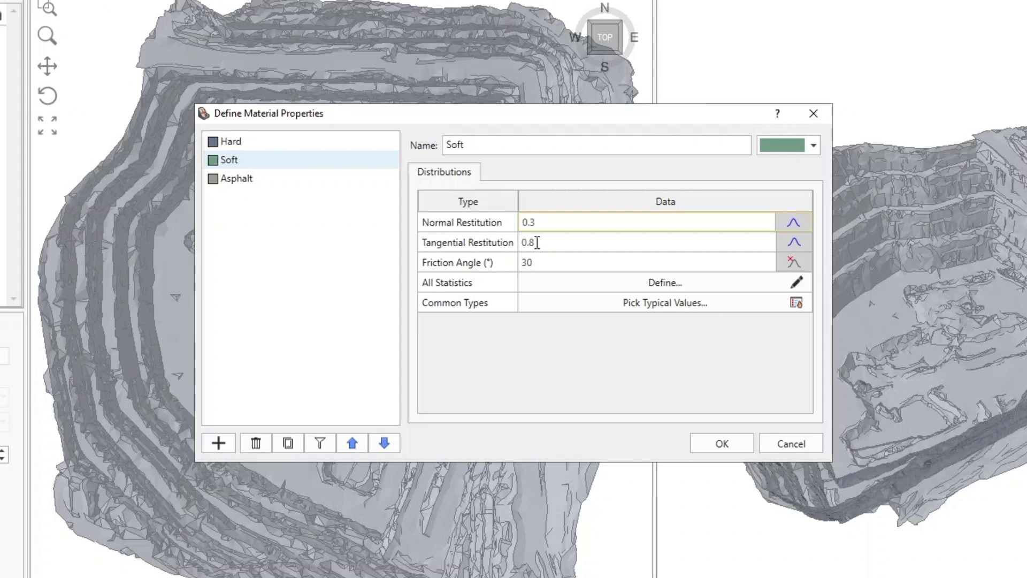
# Step: Check the Soft material's tangential restitution distribution and accept the material definitions
pyautogui.click(793, 242)
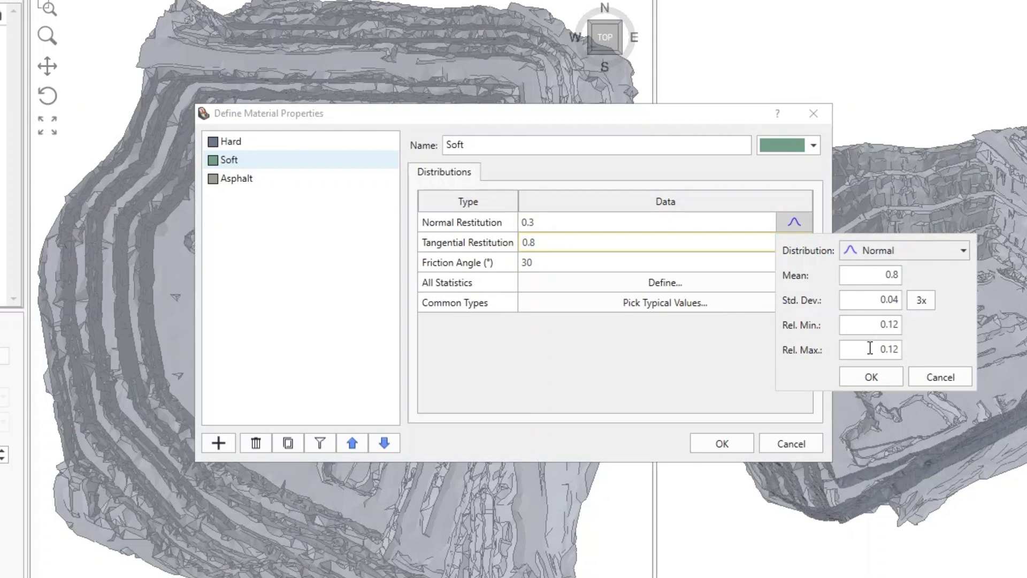
pyautogui.click(870, 375)
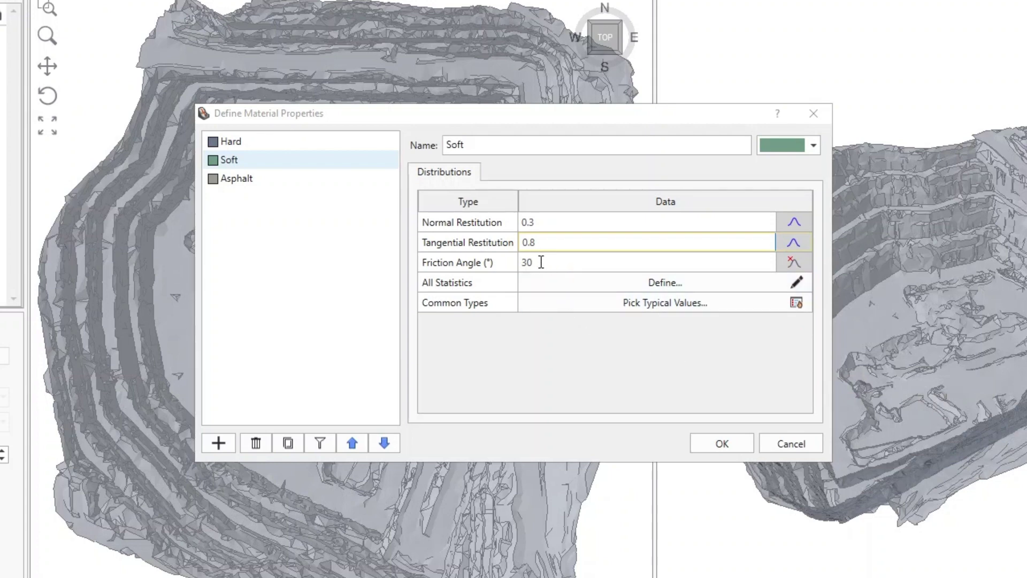
pyautogui.click(722, 445)
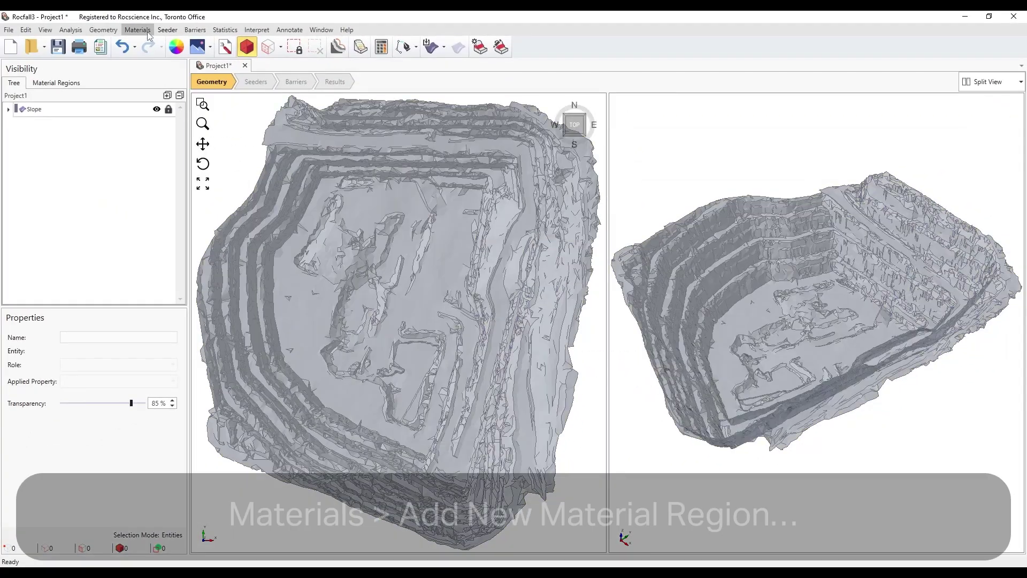
# Step: Start a new material region with the Soft property assigned
pyautogui.click(146, 31)
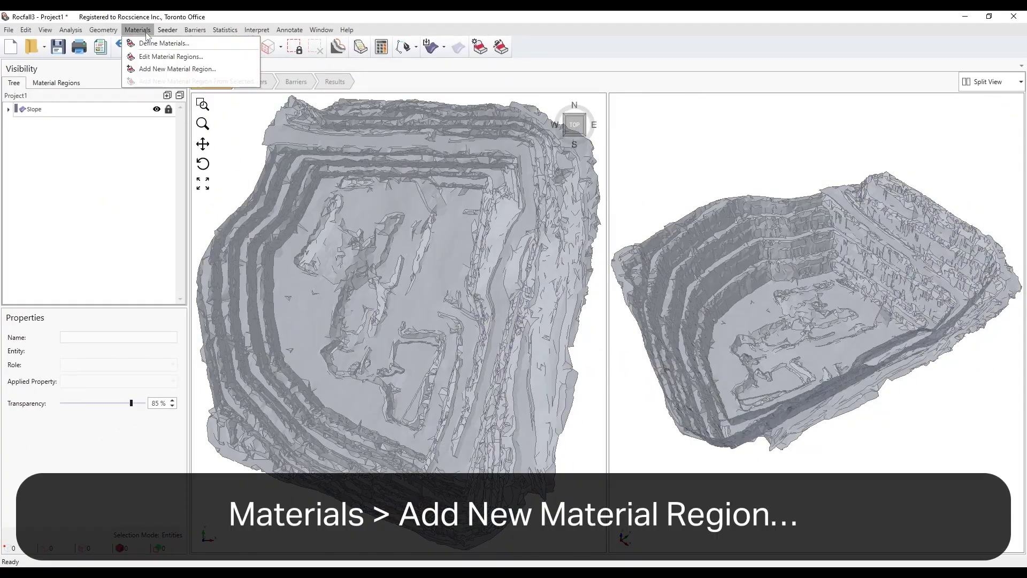
pyautogui.click(147, 70)
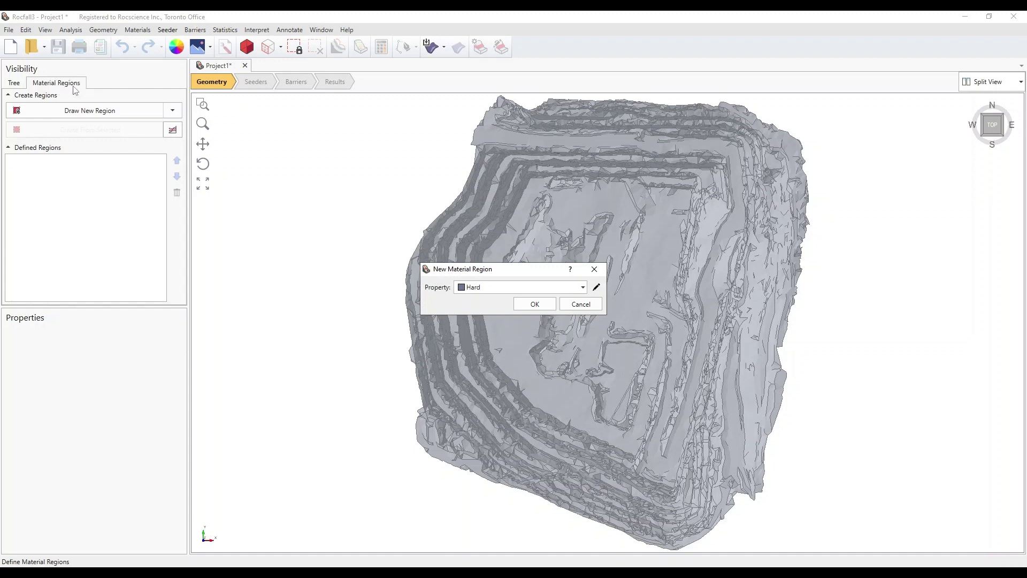
pyautogui.click(474, 289)
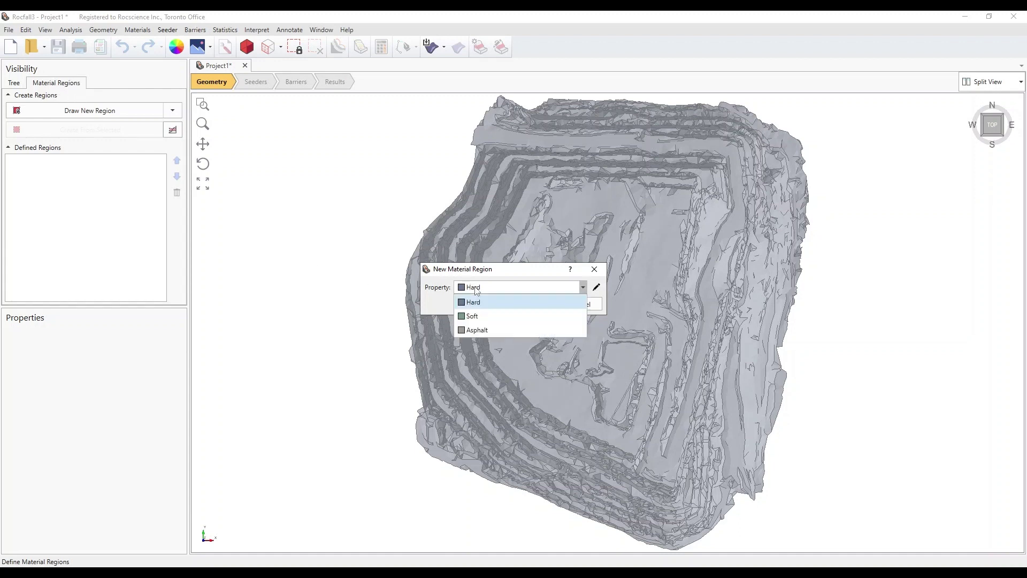
pyautogui.click(487, 316)
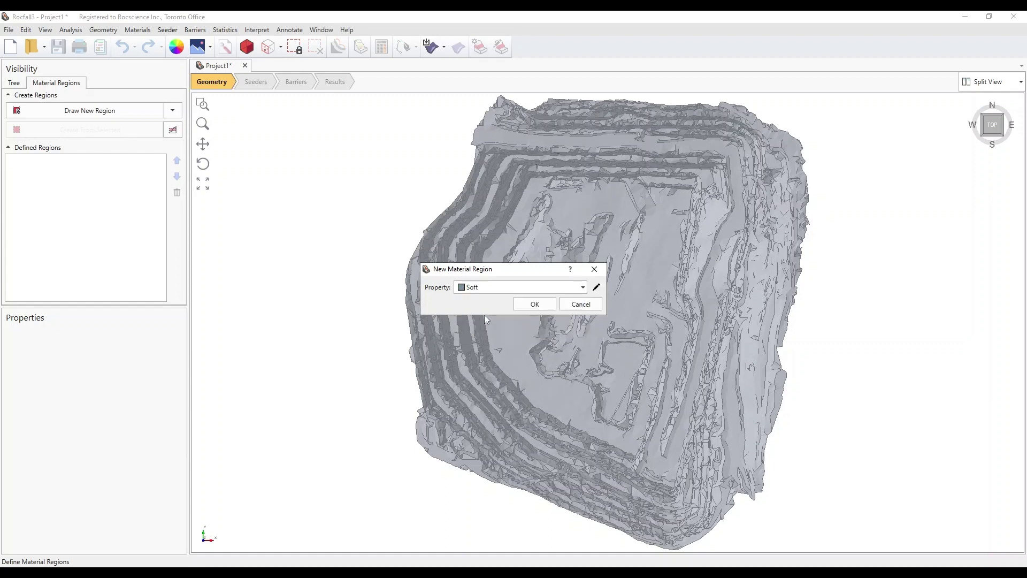
pyautogui.click(533, 304)
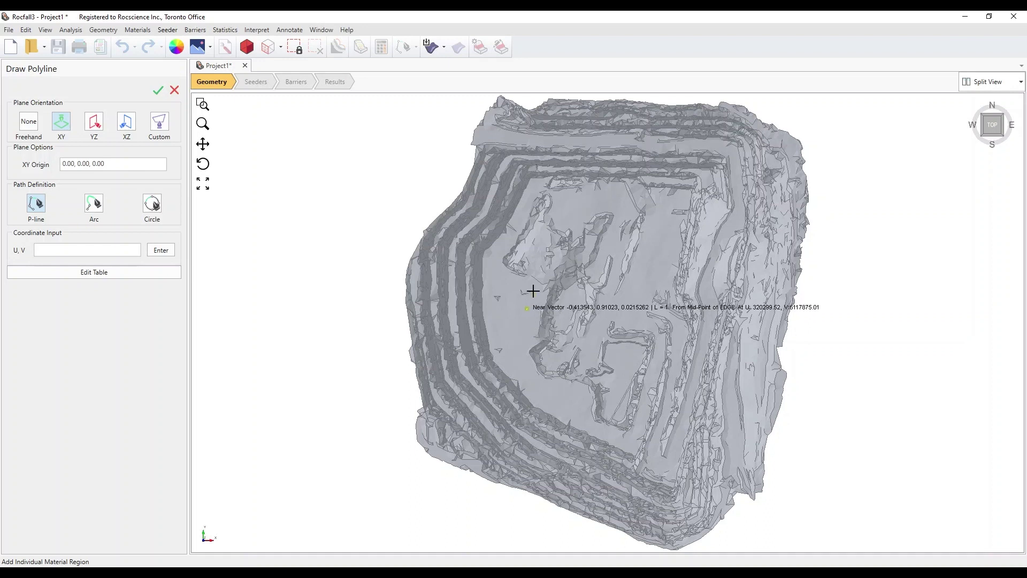
# Step: Outline the pit floor with a closed polyline along the toe of the benches and finish the Soft region
pyautogui.click(530, 179)
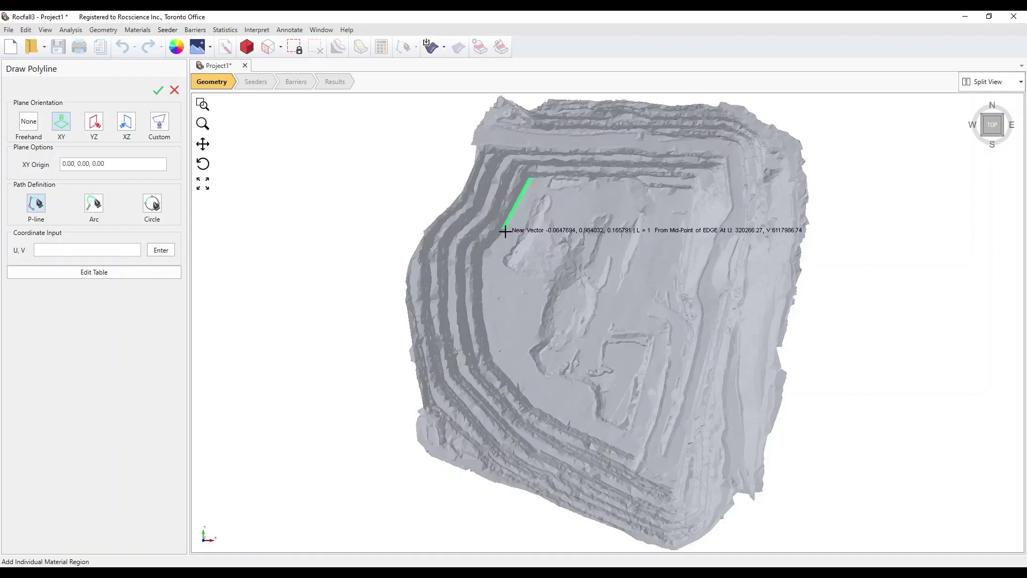
pyautogui.click(481, 251)
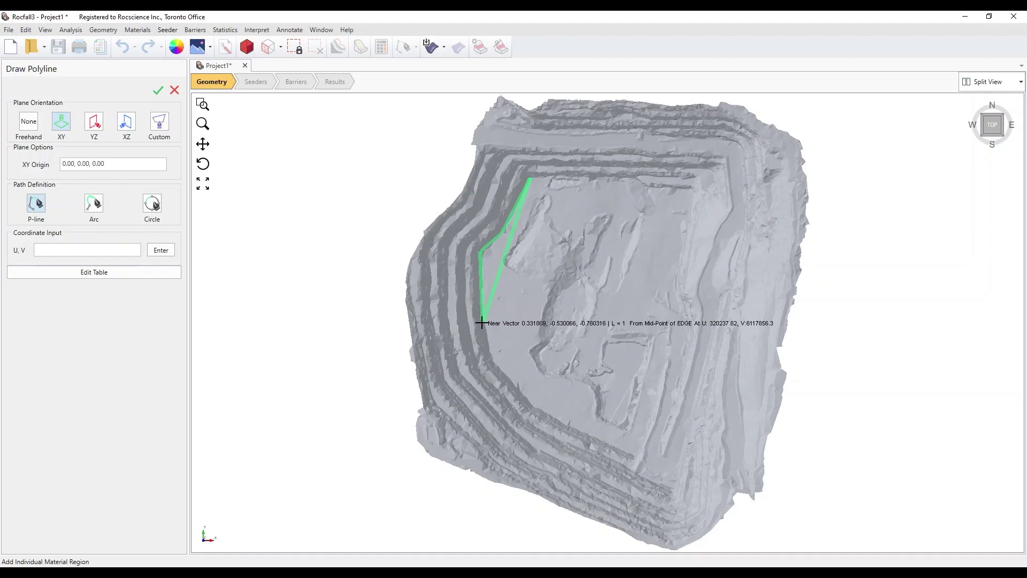
pyautogui.click(492, 364)
pyautogui.click(535, 407)
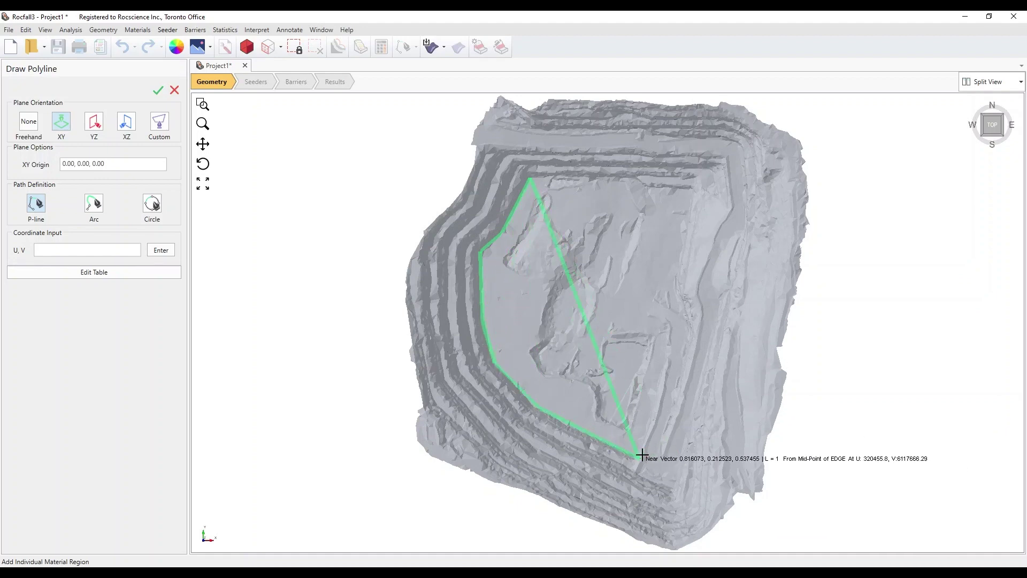
pyautogui.click(638, 456)
pyautogui.click(671, 325)
pyautogui.click(649, 311)
pyautogui.click(673, 287)
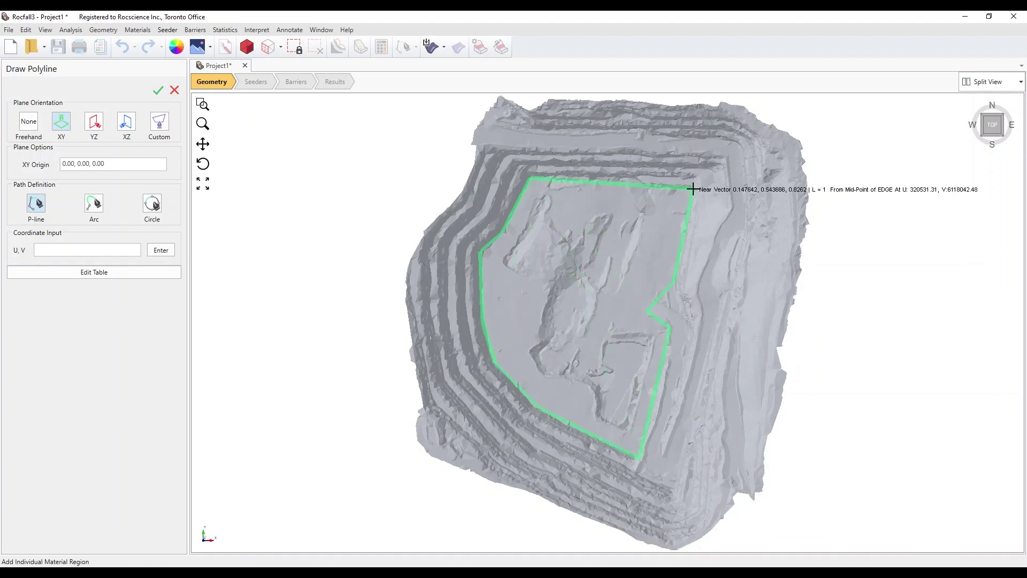
pyautogui.rightClick(692, 189)
pyautogui.click(700, 195)
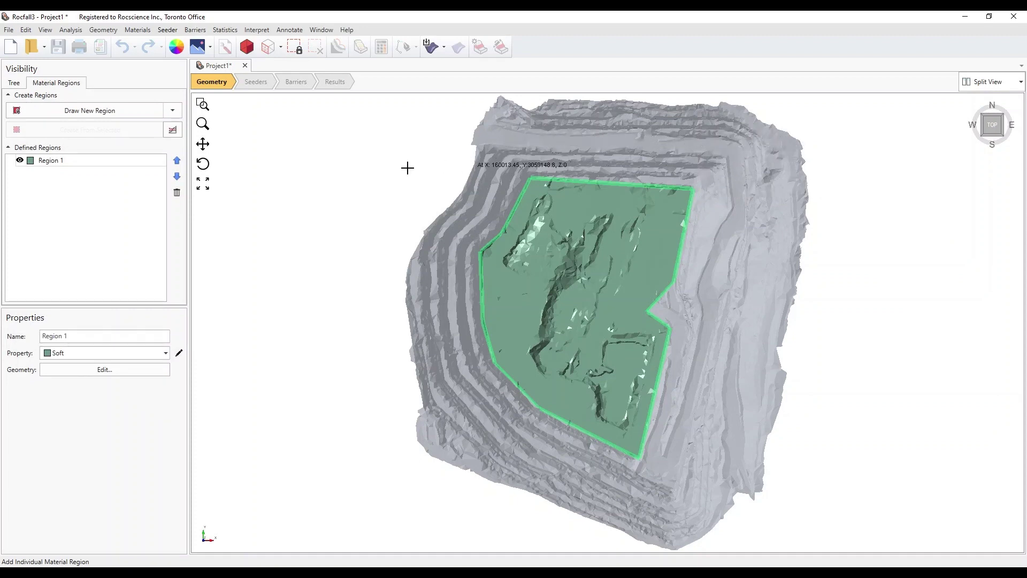
# Step: Review the vertex coordinates of the pit floor region and return to the model tree
pyautogui.click(121, 376)
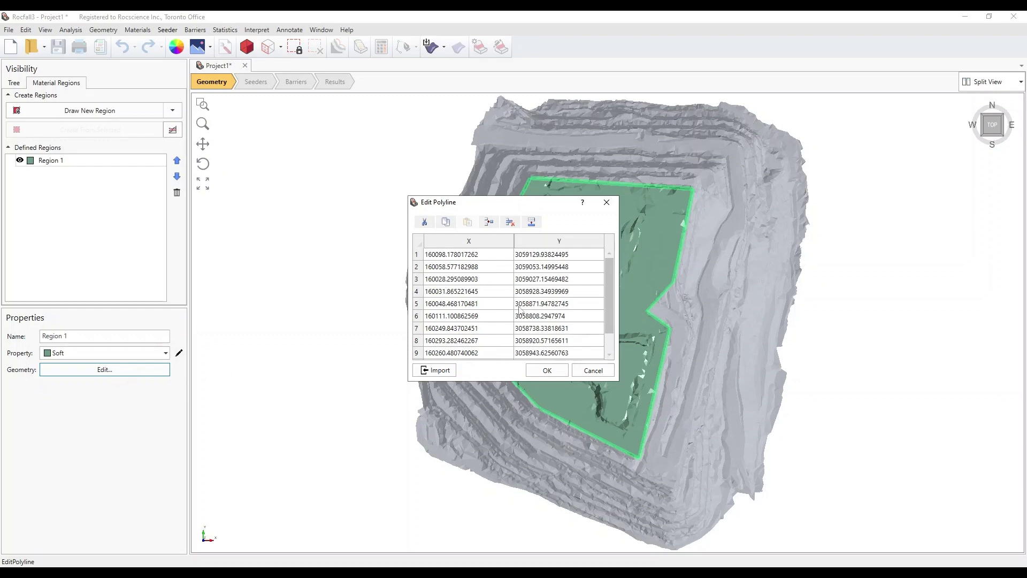
pyautogui.click(547, 376)
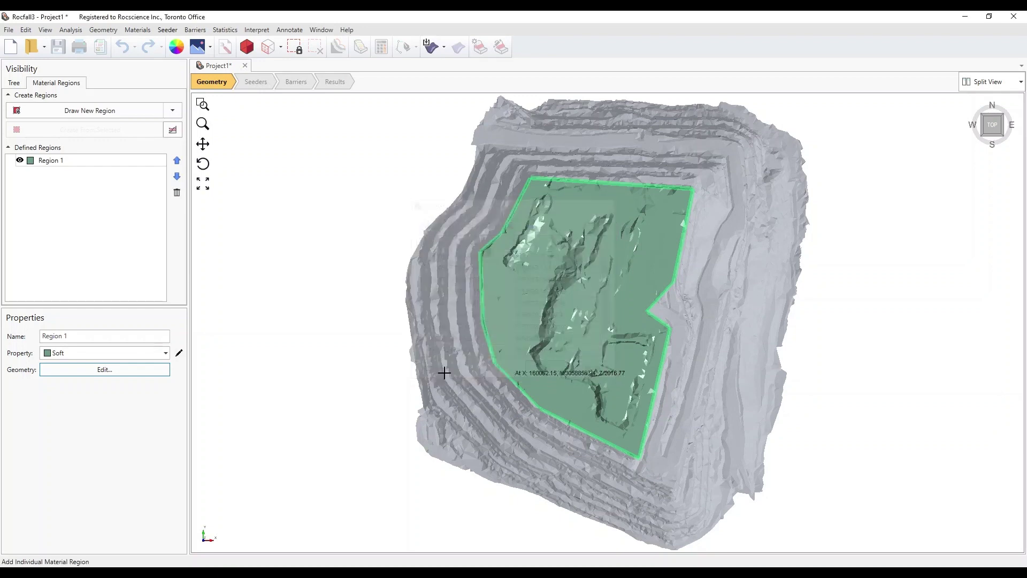
pyautogui.click(15, 84)
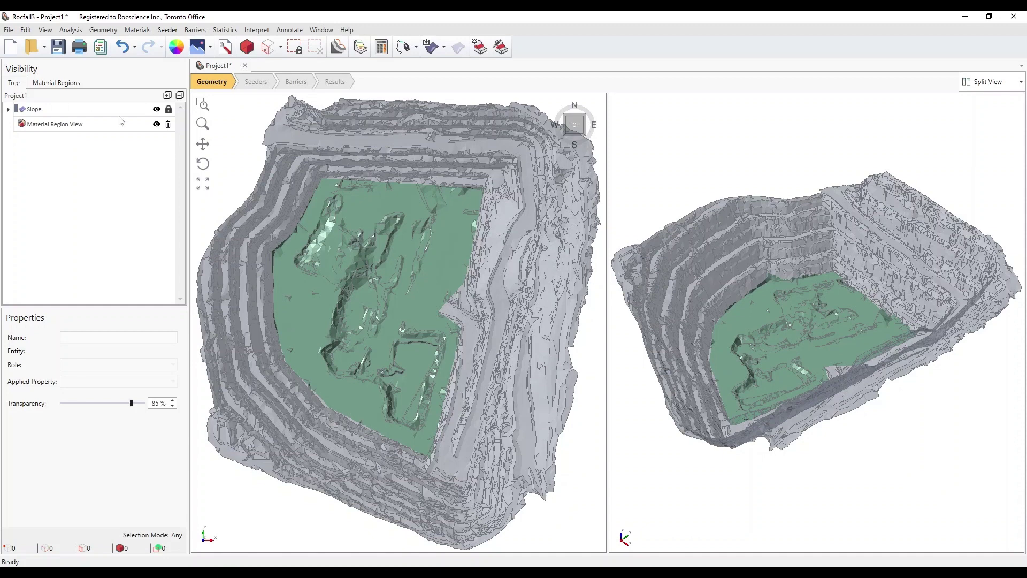
# Step: Switch to the seeder stage and set the number of rocks for Seeder Property 1 to 200 overall
pyautogui.click(255, 83)
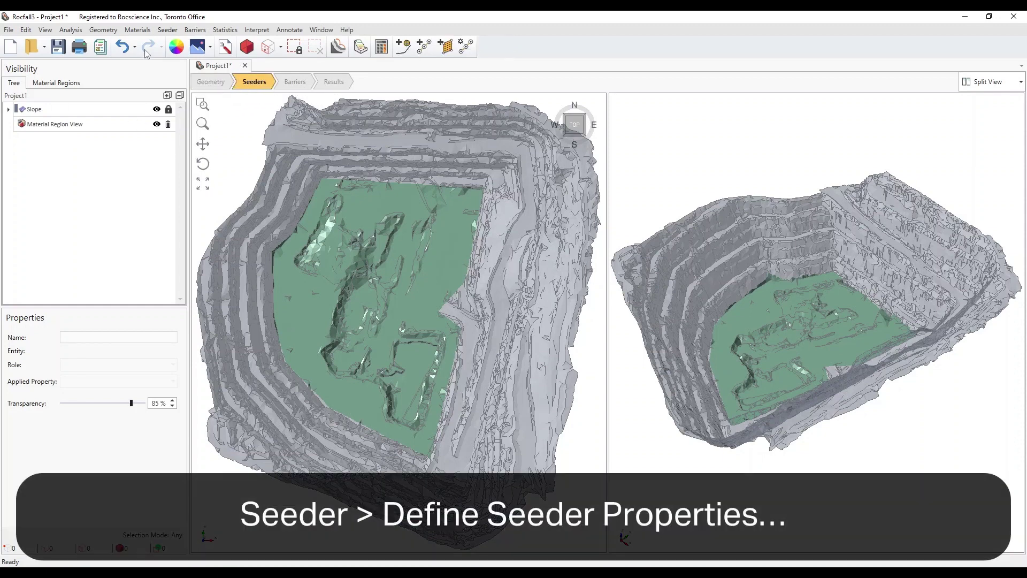
pyautogui.click(167, 30)
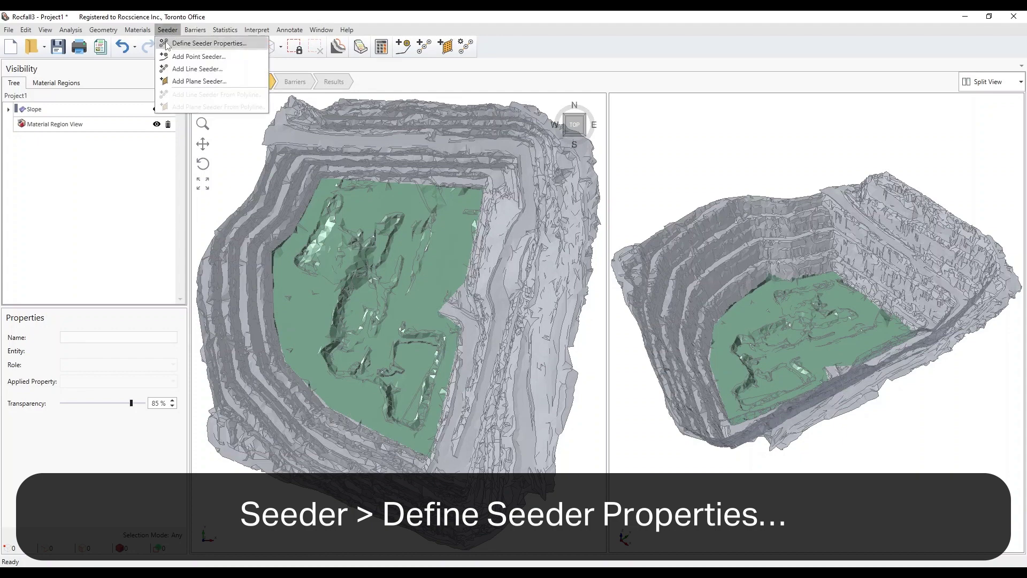
pyautogui.click(167, 44)
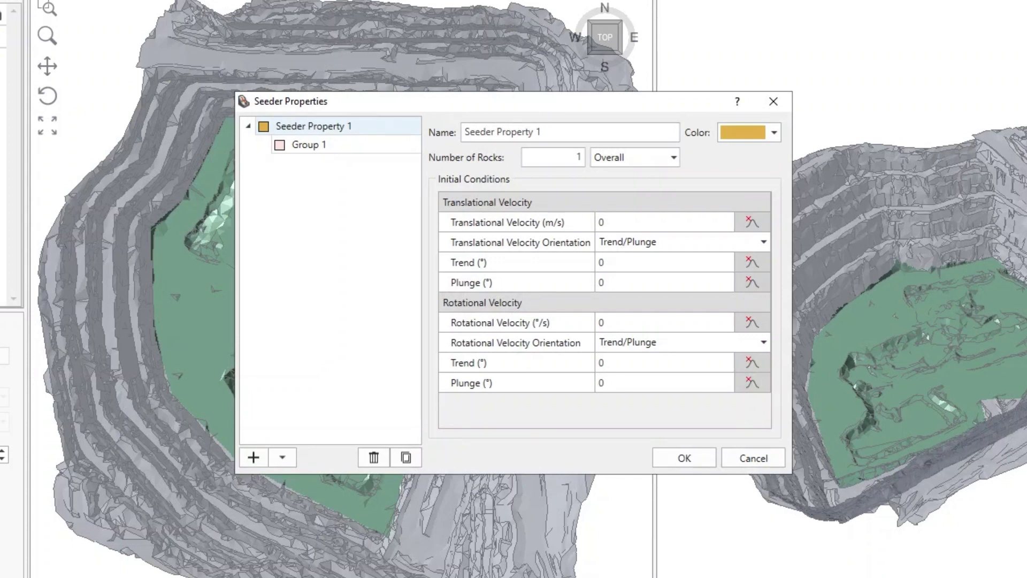
pyautogui.doubleClick(560, 156)
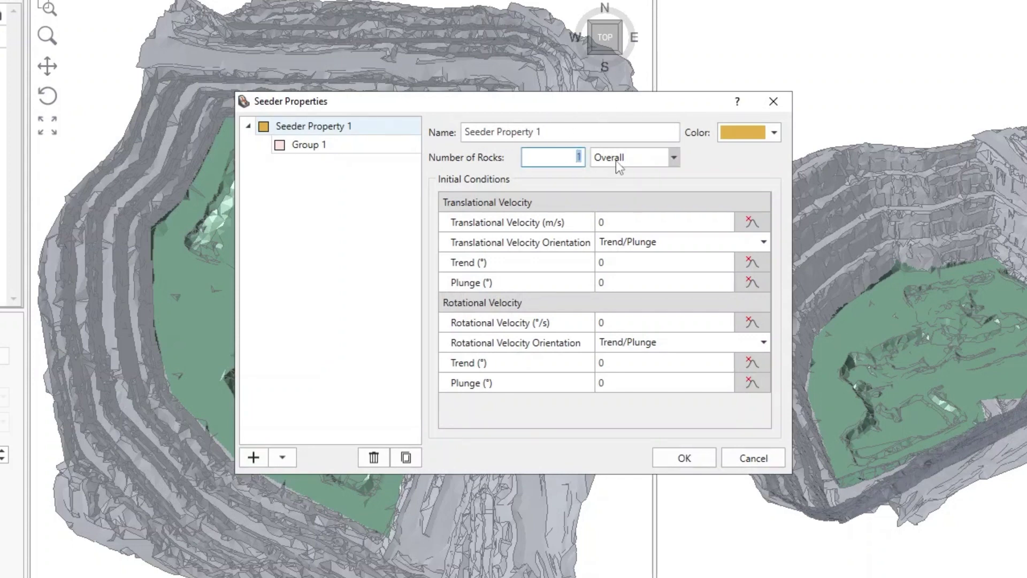
pyautogui.write('200')
# Step: Add a second seeder property and set its number of rocks to 20 overall
pyautogui.click(282, 457)
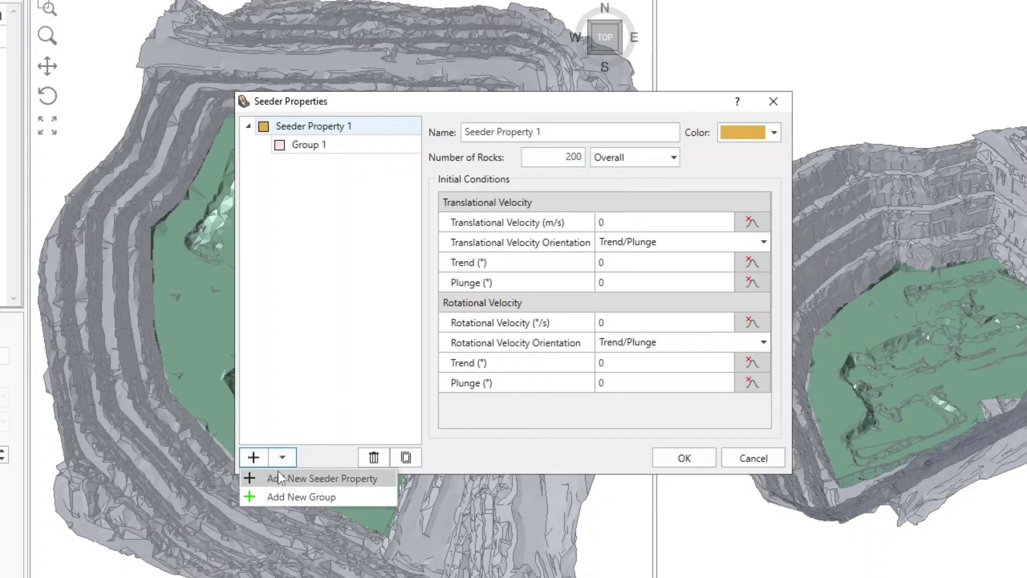
pyautogui.click(277, 480)
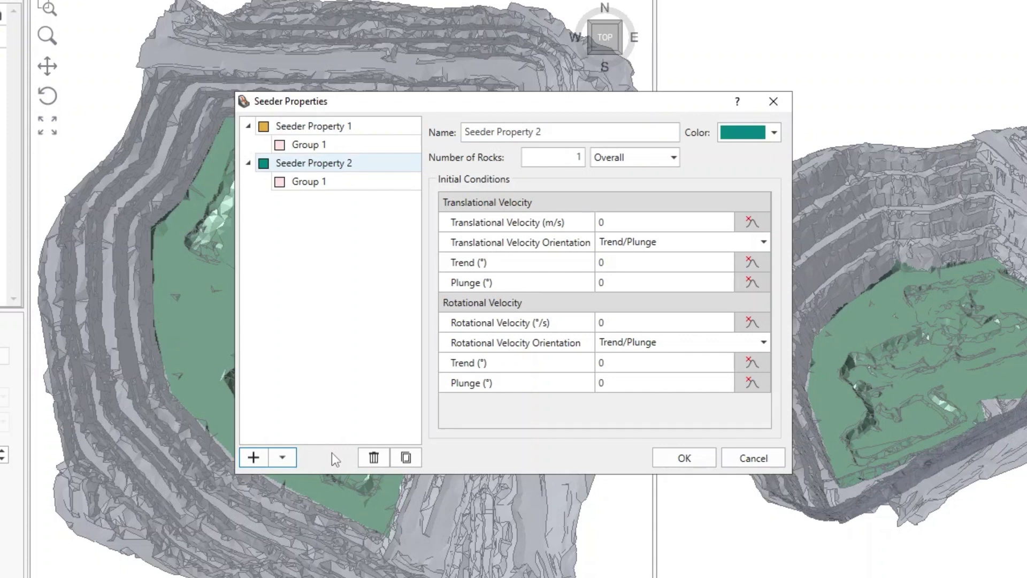
pyautogui.click(575, 155)
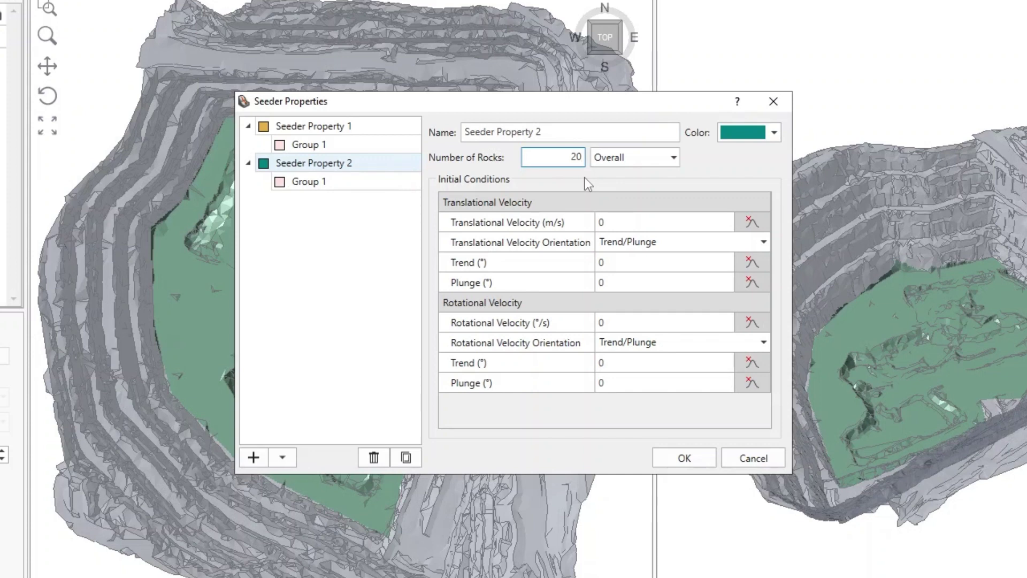
pyautogui.write('20')
# Step: Give Seeder Property 2 a normally distributed translational velocity: mean 1.5 m/s, standard deviation 0.3, relative minimum and maximum 0.9 using the three-times option
pyautogui.click(621, 221)
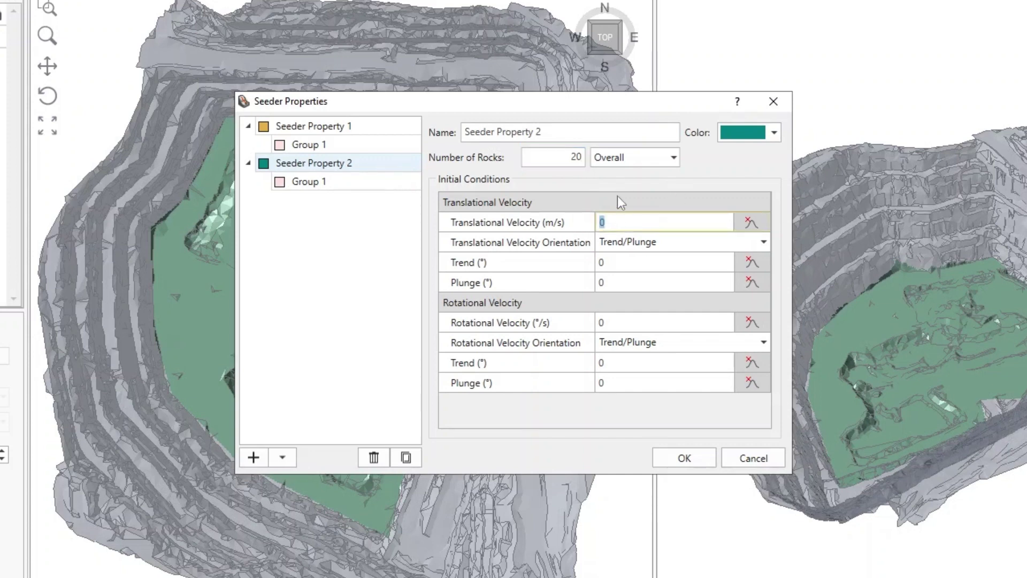
pyautogui.write('1.5')
pyautogui.click(757, 226)
pyautogui.click(921, 231)
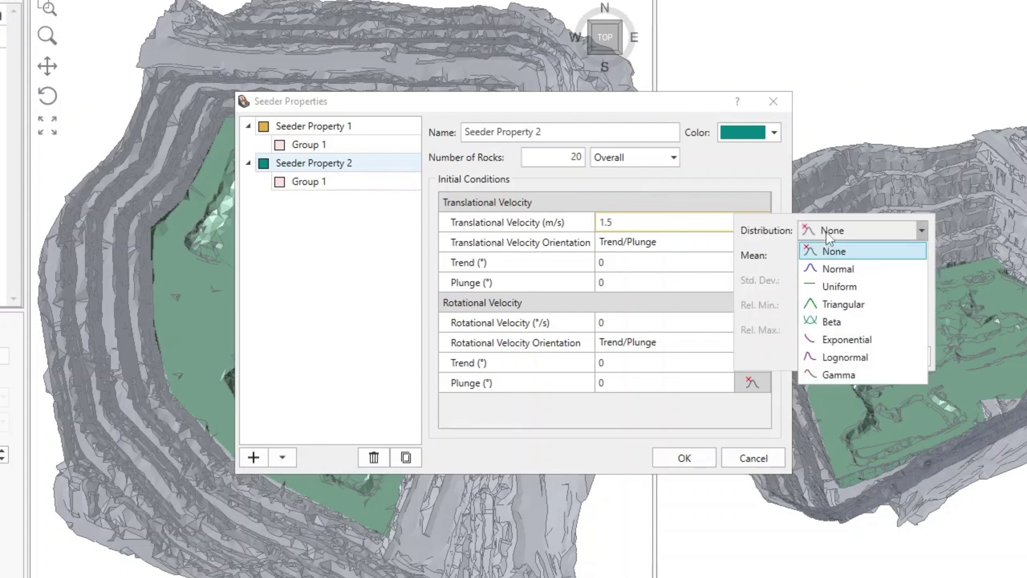
pyautogui.click(839, 268)
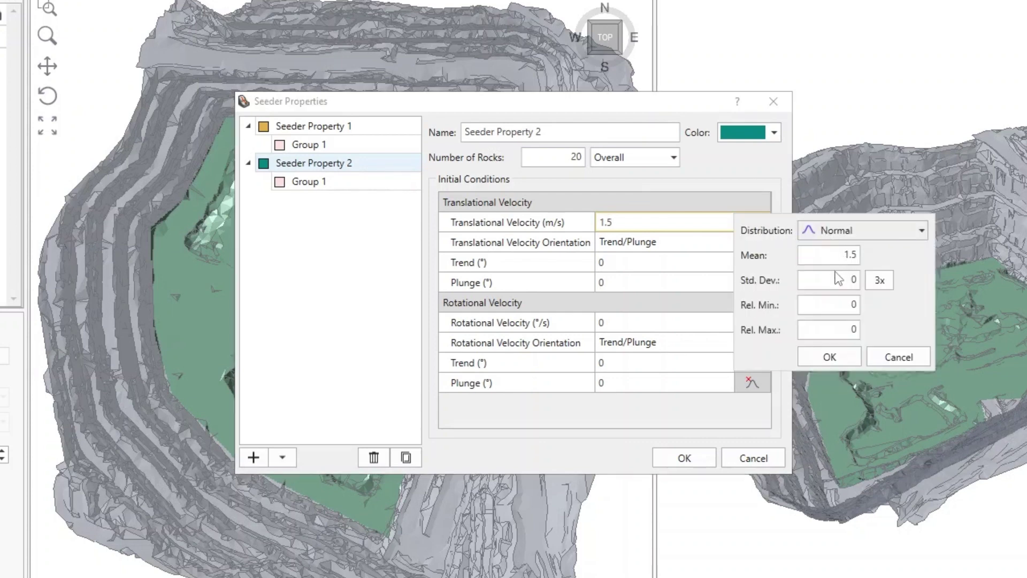
pyautogui.click(844, 277)
pyautogui.write('0.3')
pyautogui.click(880, 282)
pyautogui.click(880, 282)
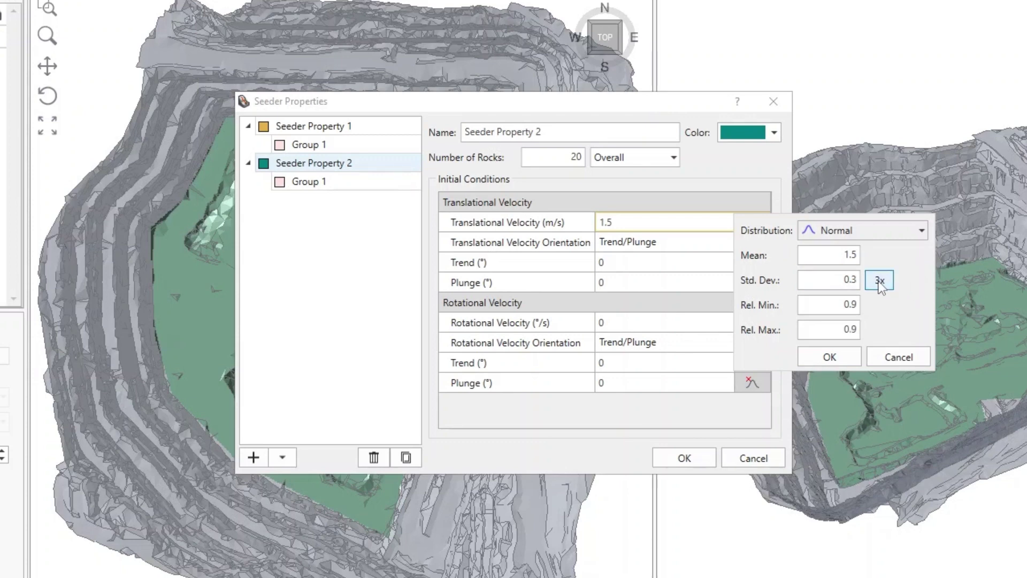
pyautogui.click(844, 357)
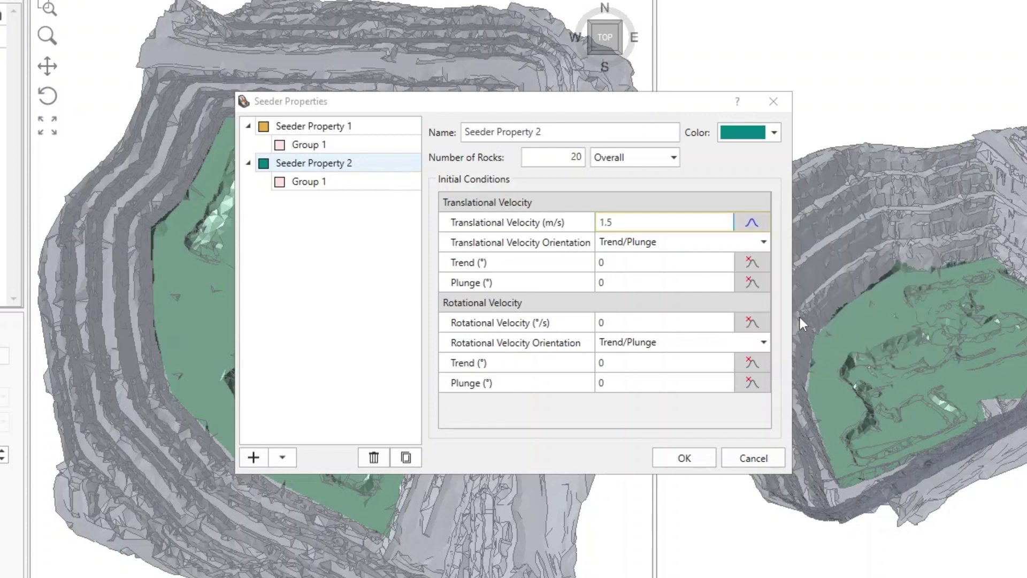
# Step: Keep Seeder Property 2's translational velocity orientation as Trend/Plunge and set its trend to 225°
pyautogui.click(764, 242)
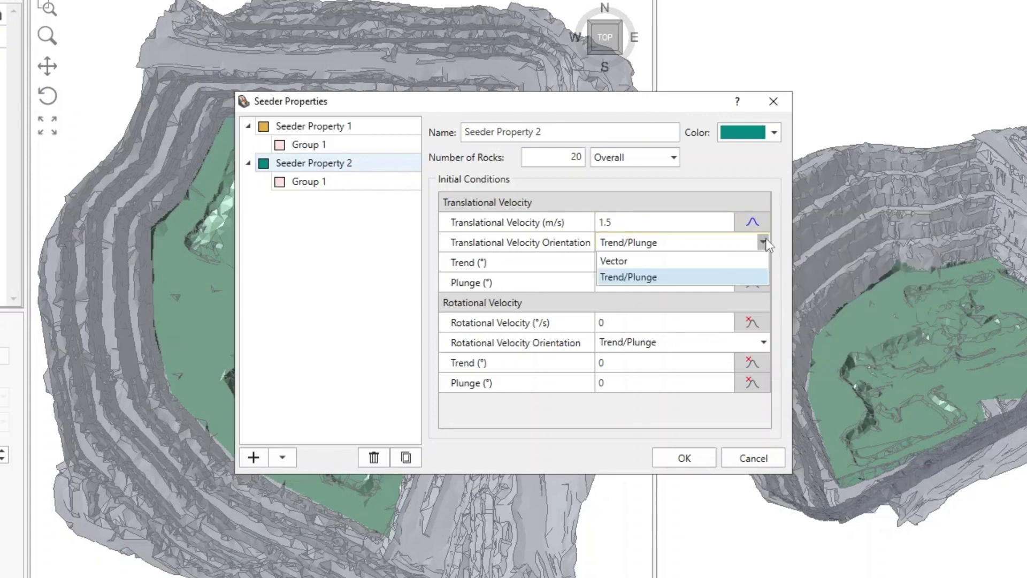
pyautogui.click(778, 265)
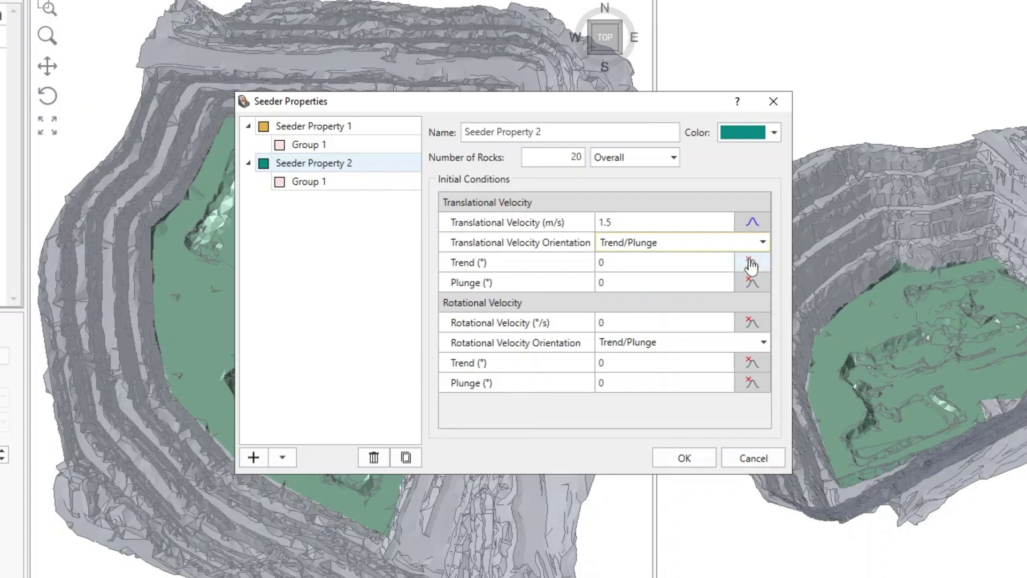
pyautogui.click(584, 267)
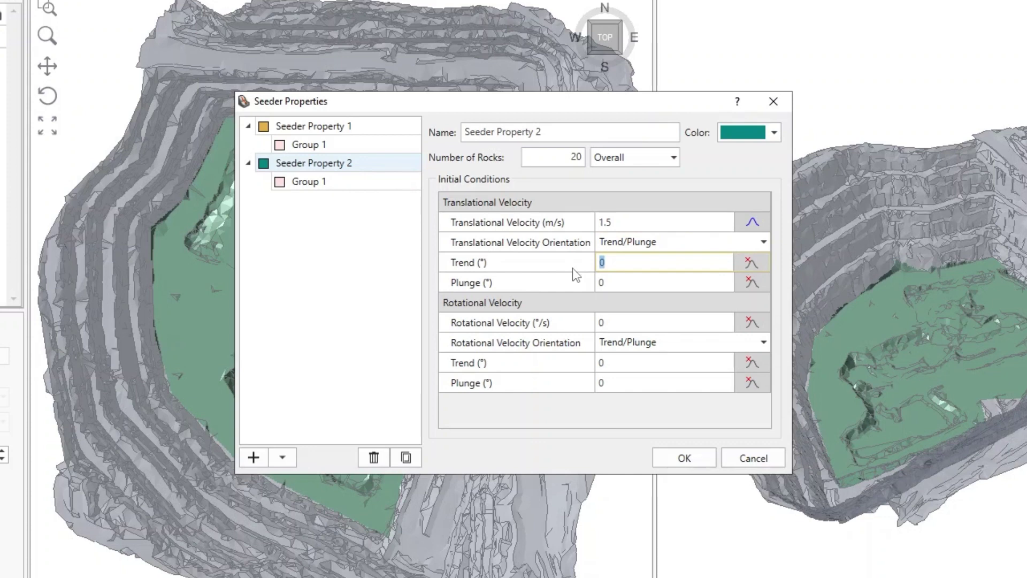
pyautogui.write('225')
# Step: Give the translational velocity trend a normal distribution with standard deviation 5 and relative minimum and maximum 15 using the three-times option, and accept the seeder properties
pyautogui.click(762, 263)
pyautogui.click(876, 272)
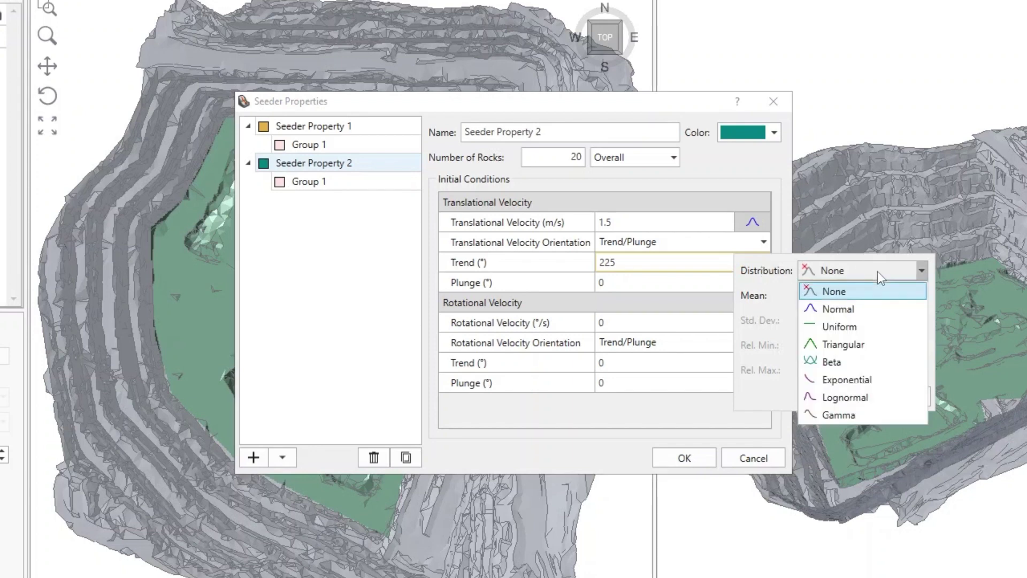
pyautogui.click(864, 311)
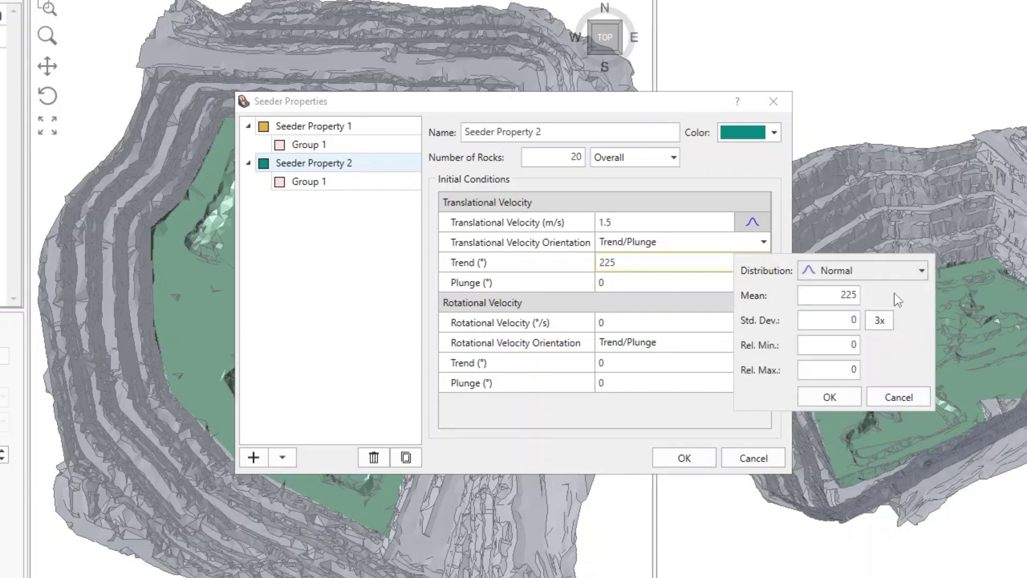
pyautogui.doubleClick(841, 321)
pyautogui.write('5')
pyautogui.click(880, 321)
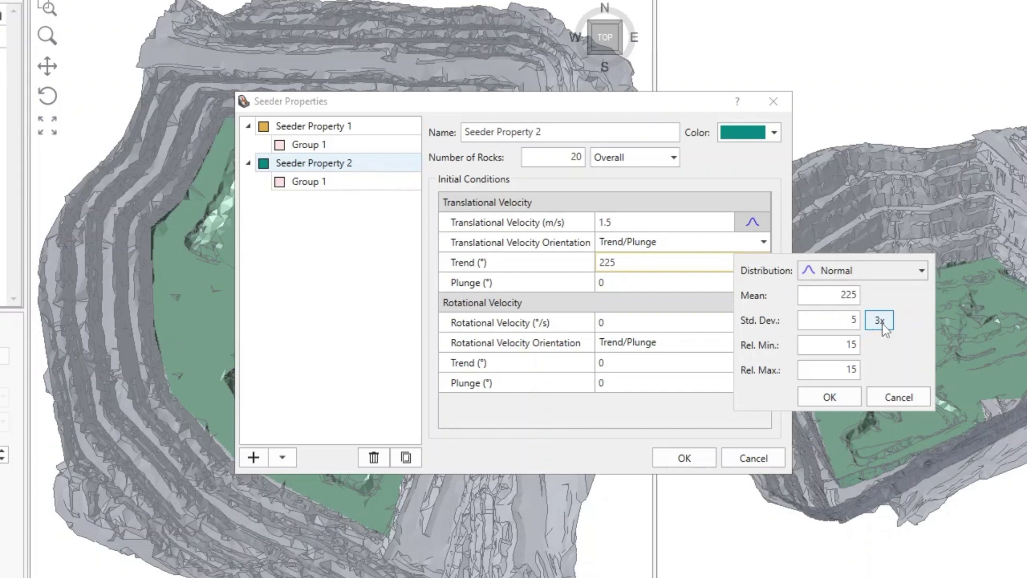
pyautogui.click(830, 397)
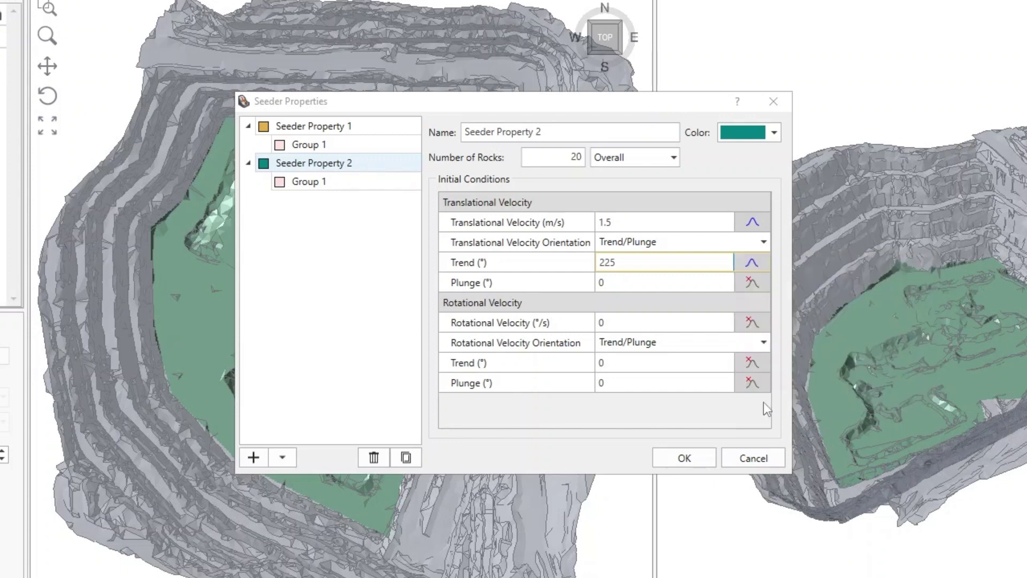
pyautogui.click(698, 457)
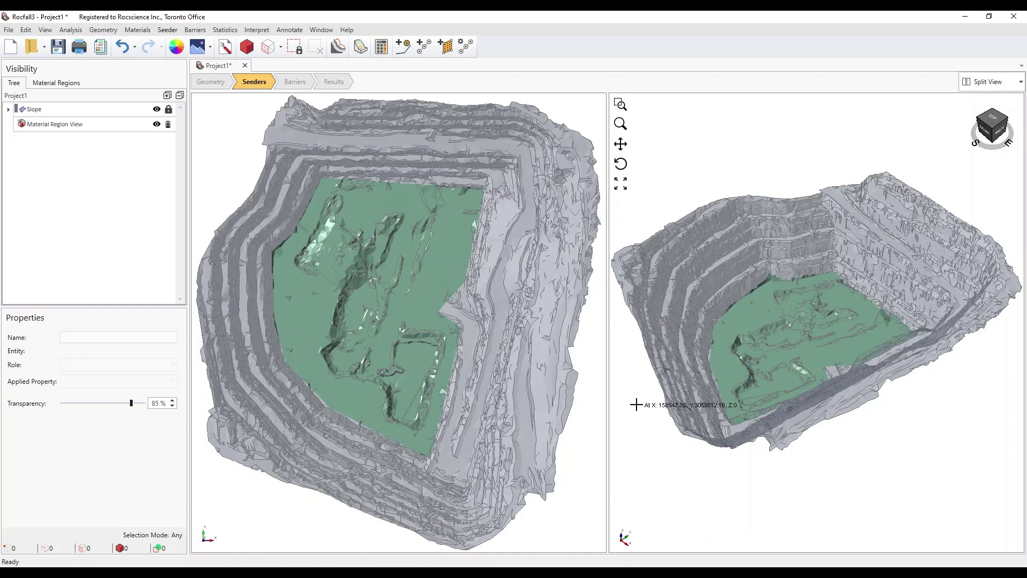
# Step: Start a line seeder using Seeder Property 1 with its elevation defined as 5 m height above surface
pyautogui.click(168, 30)
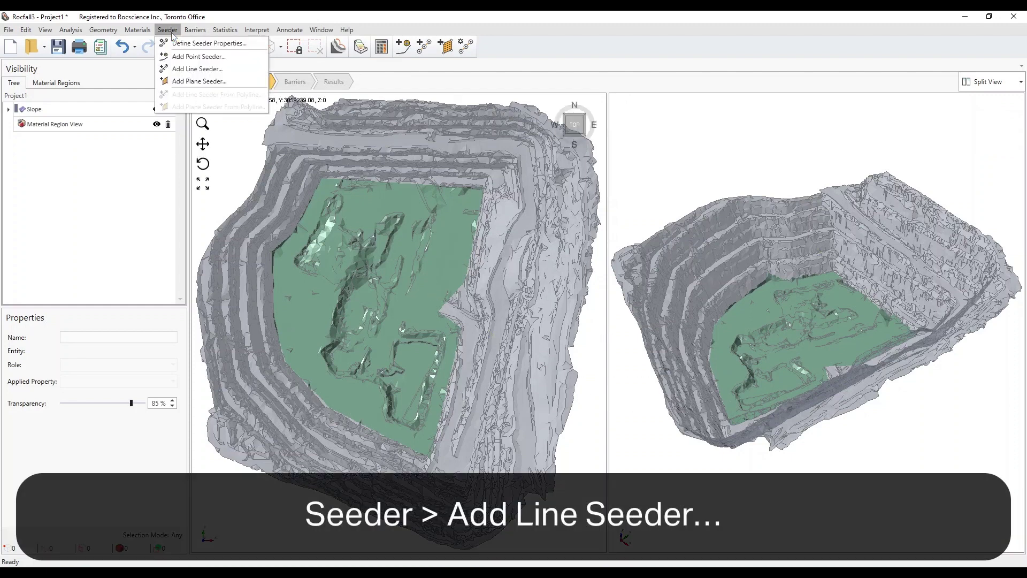
pyautogui.click(171, 69)
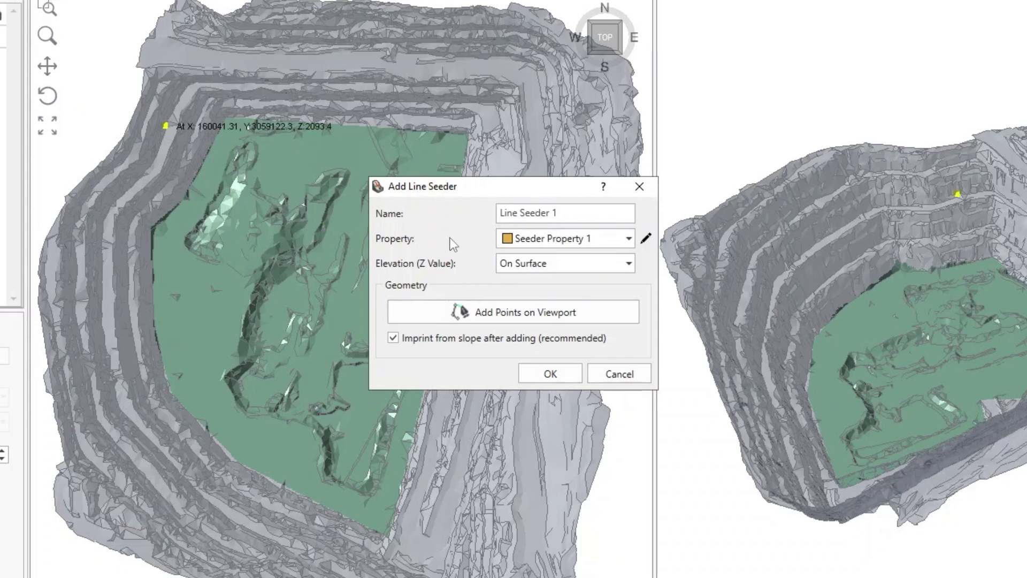
pyautogui.click(578, 263)
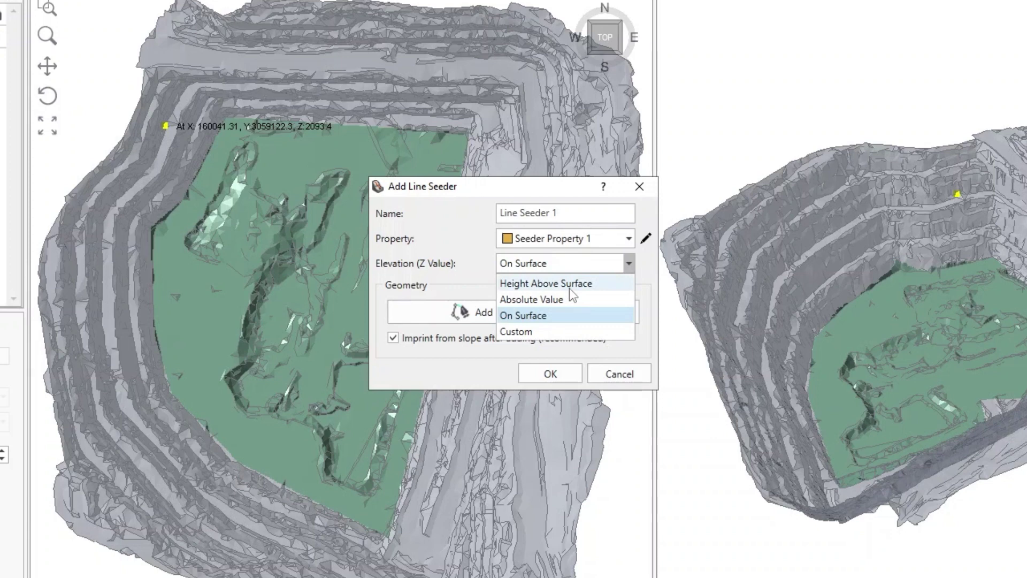
pyautogui.click(569, 287)
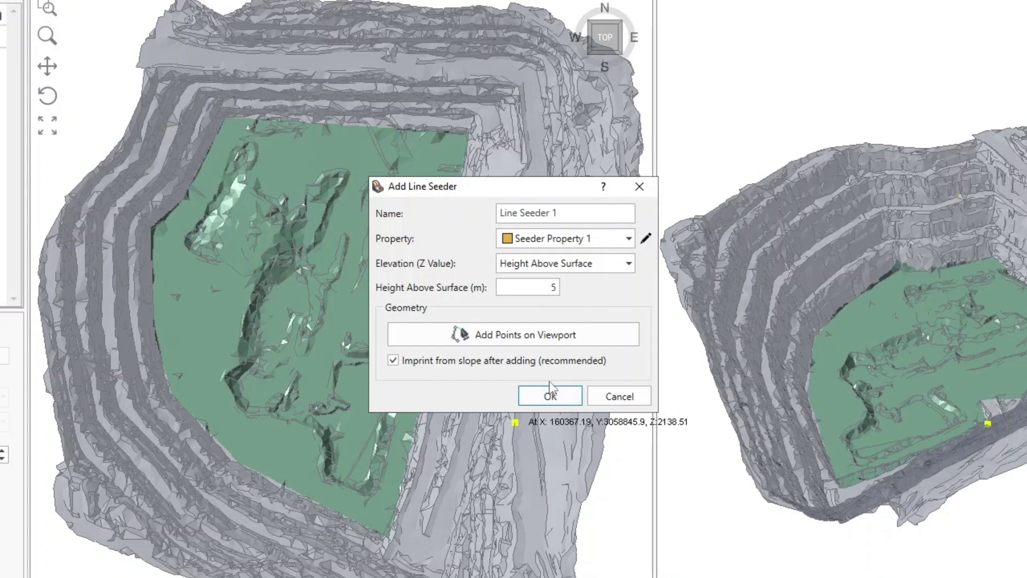
# Step: Draw the line seeder along the upper bench of the west wall, from the pit's northwest corner to the southwest, and add it with slope imprinting
pyautogui.click(486, 337)
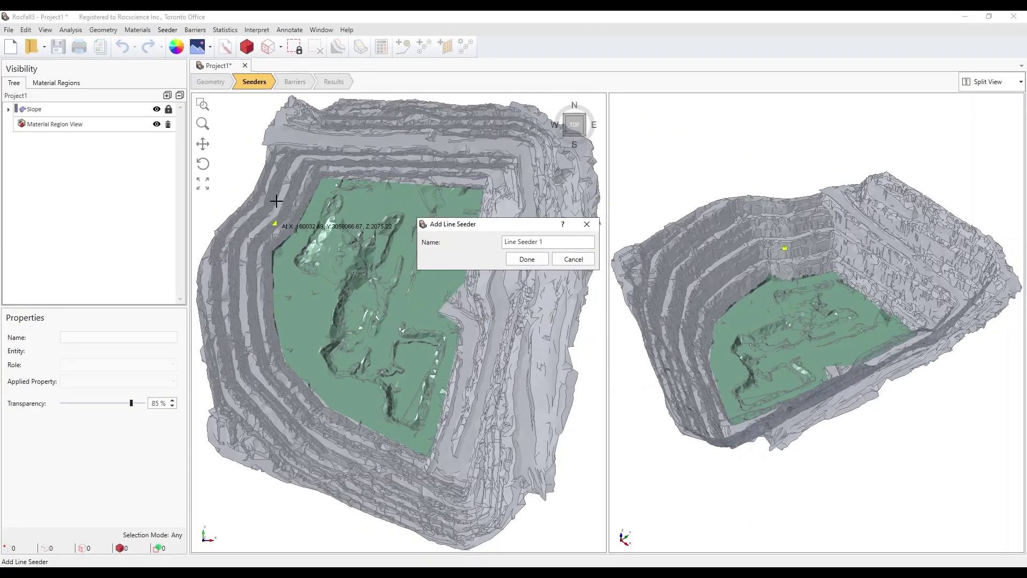
pyautogui.click(279, 155)
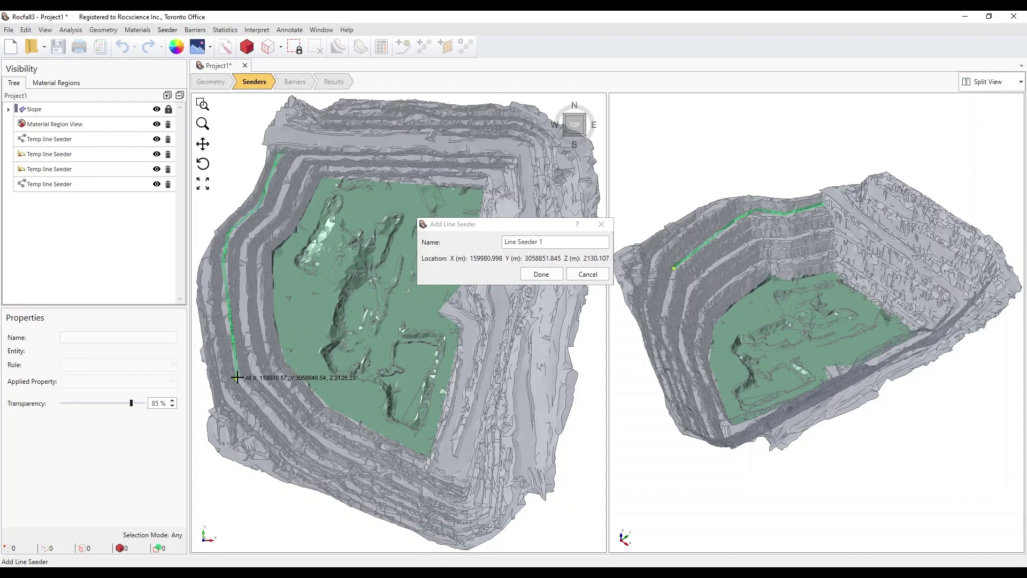
pyautogui.rightClick(299, 445)
pyautogui.click(316, 451)
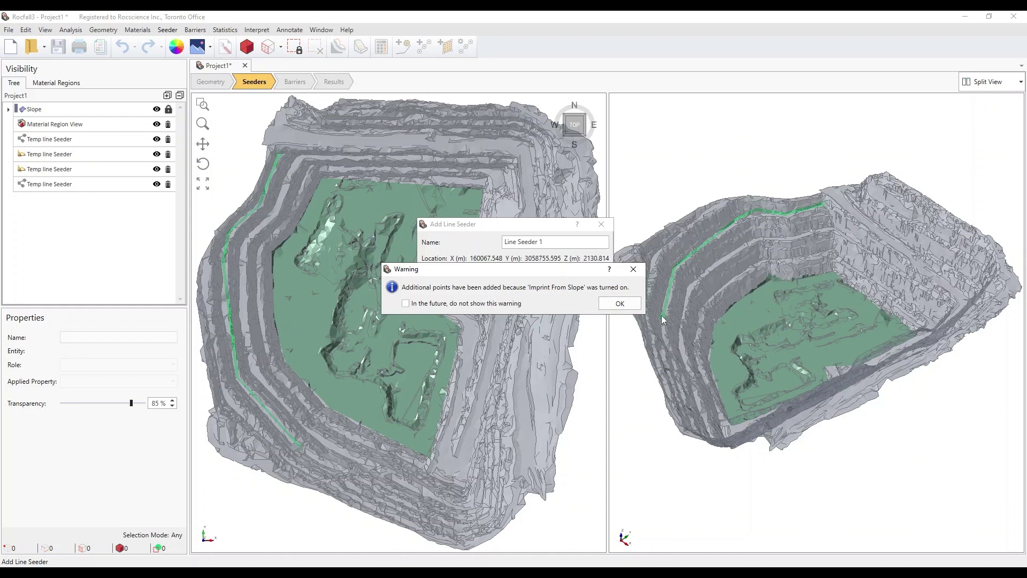
pyautogui.click(620, 304)
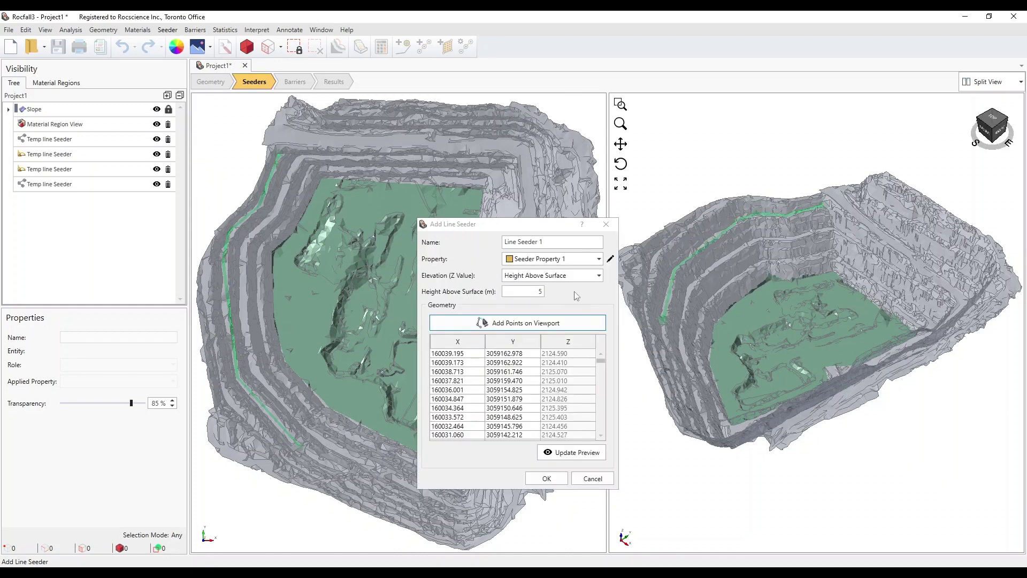
pyautogui.click(547, 478)
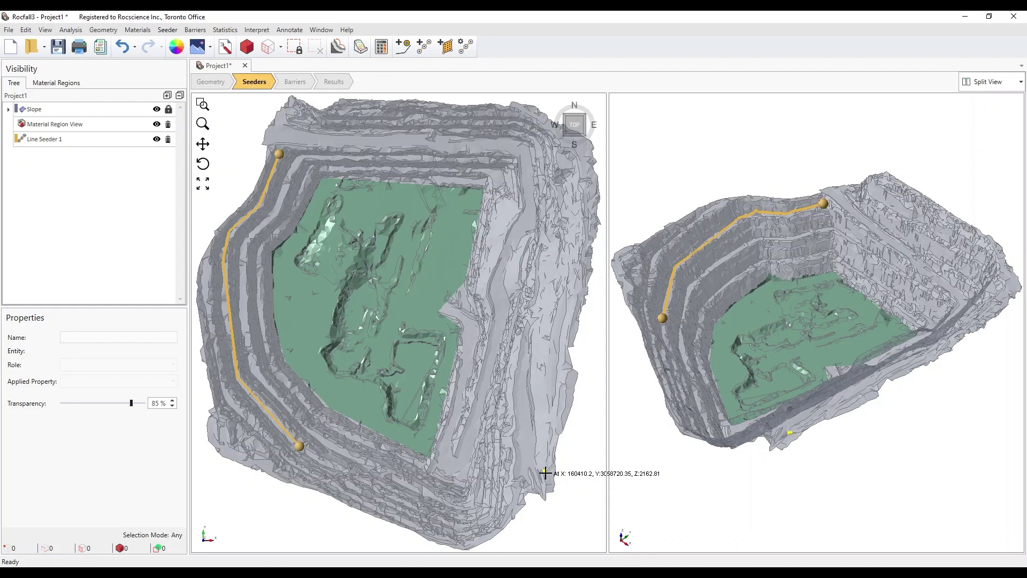
# Step: Start a point seeder that uses Seeder Property 2 and is located by entered coordinates
pyautogui.click(167, 32)
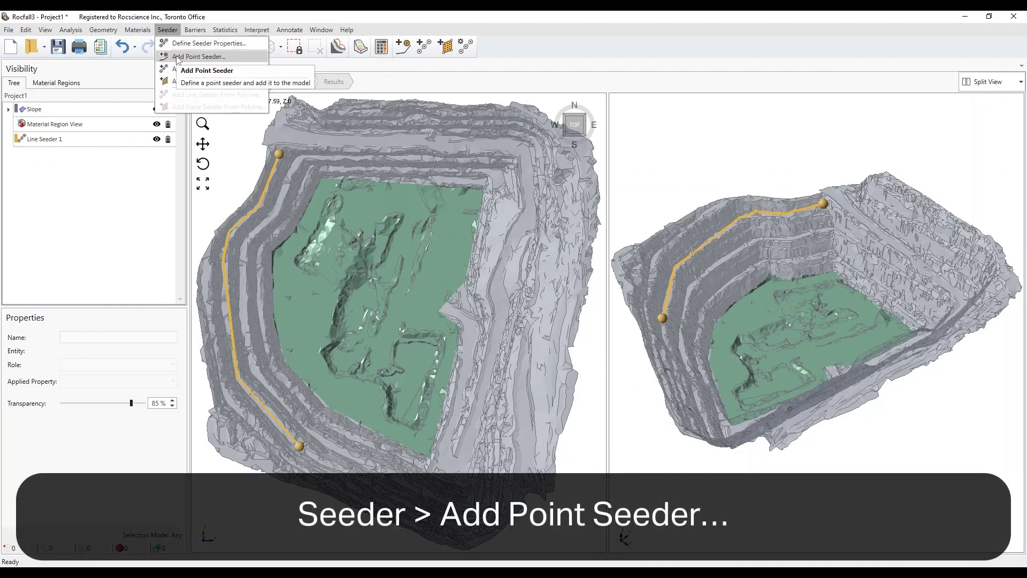
pyautogui.click(199, 57)
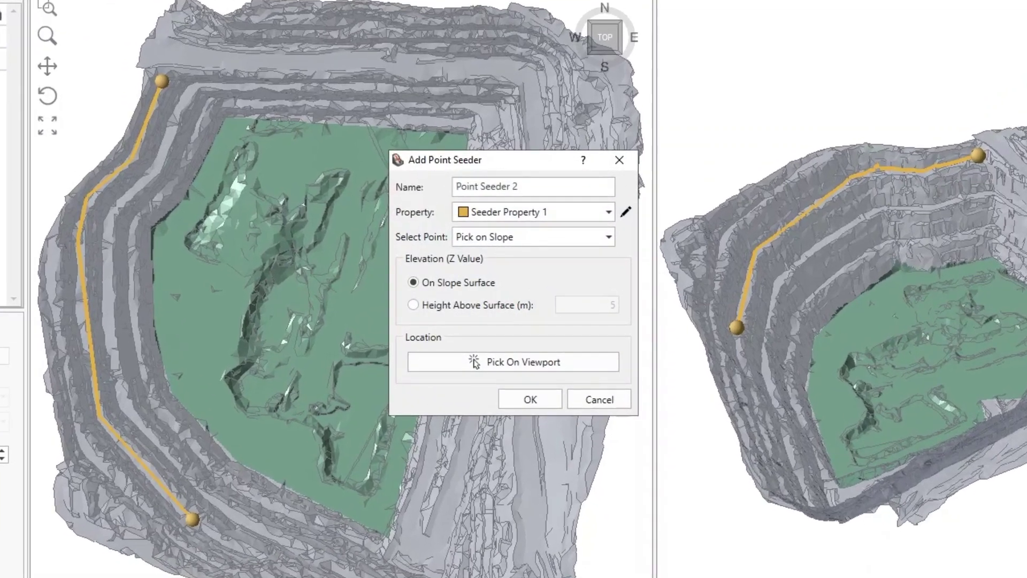
pyautogui.click(595, 214)
pyautogui.click(577, 256)
pyautogui.click(566, 239)
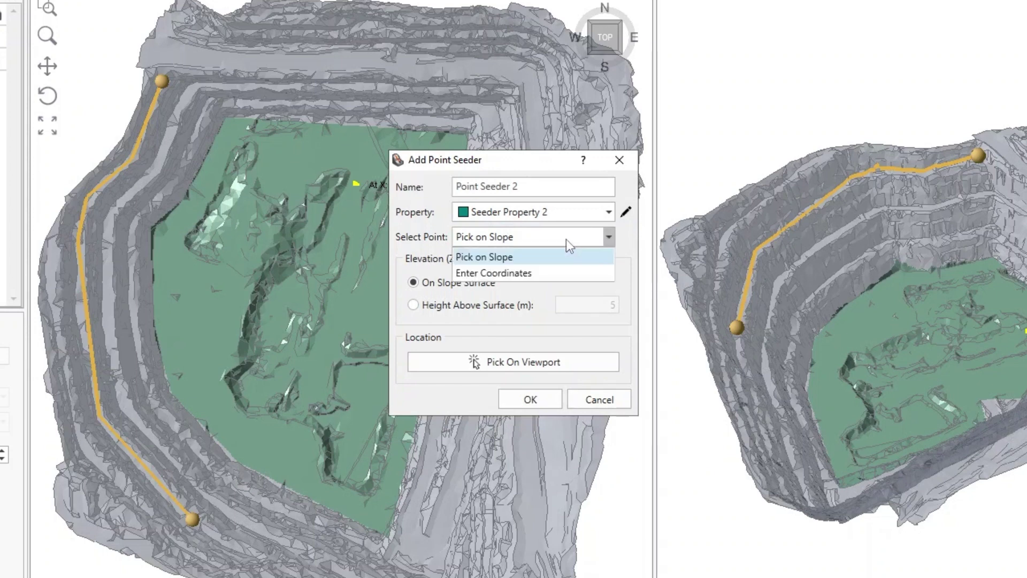
pyautogui.click(558, 272)
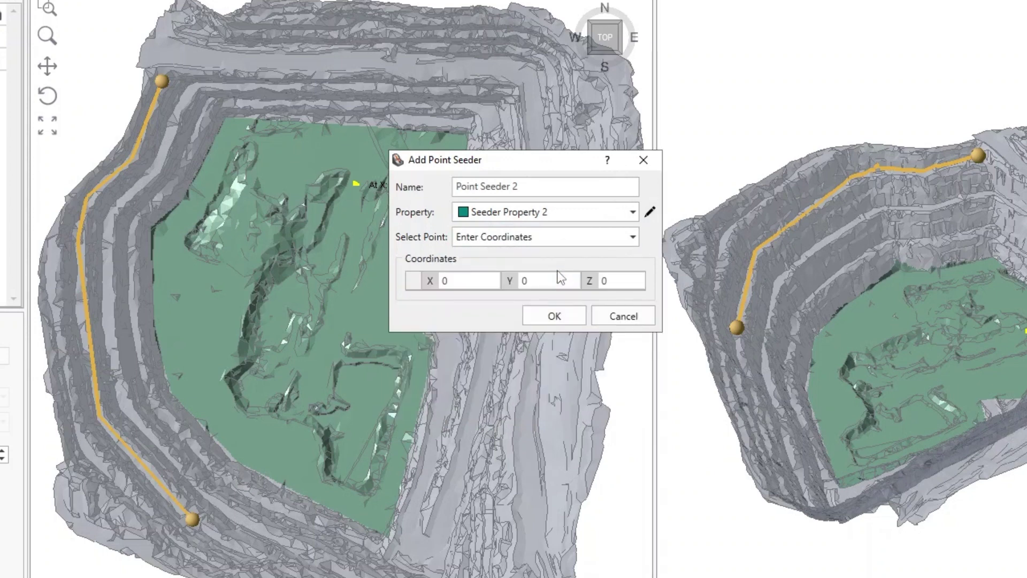
# Step: Place the point seeder at X 160366, Y 3059160, Z 2099
pyautogui.click(463, 282)
pyautogui.write('160')
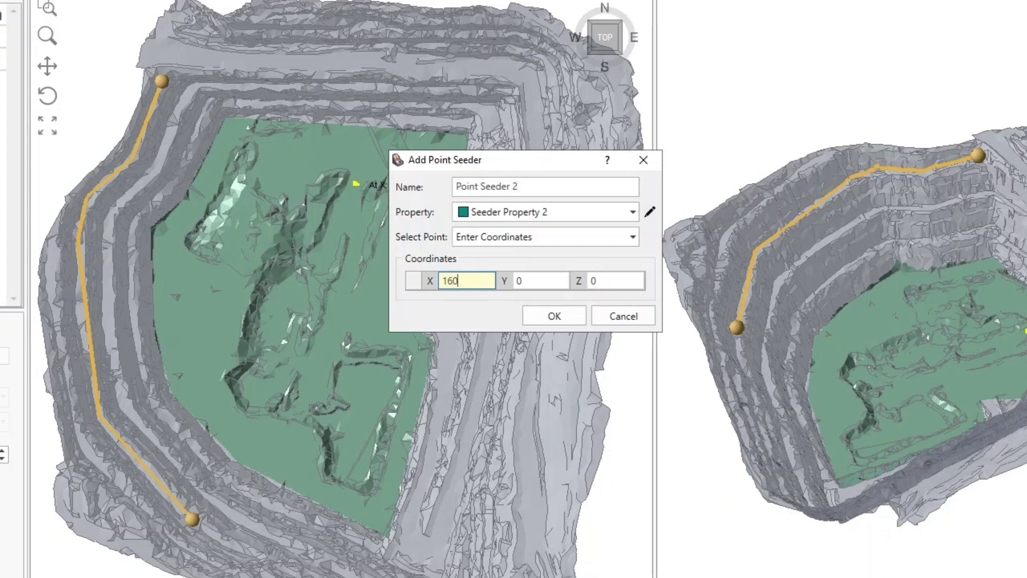
pyautogui.write('366')
pyautogui.press('Tab')
pyautogui.write('3059160')
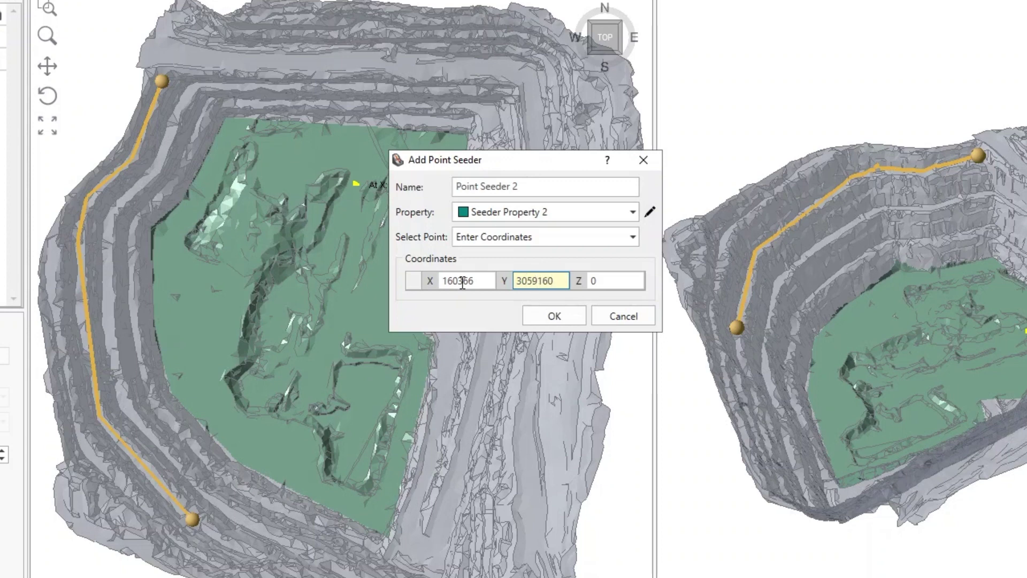
pyautogui.press('Tab')
pyautogui.write('2099')
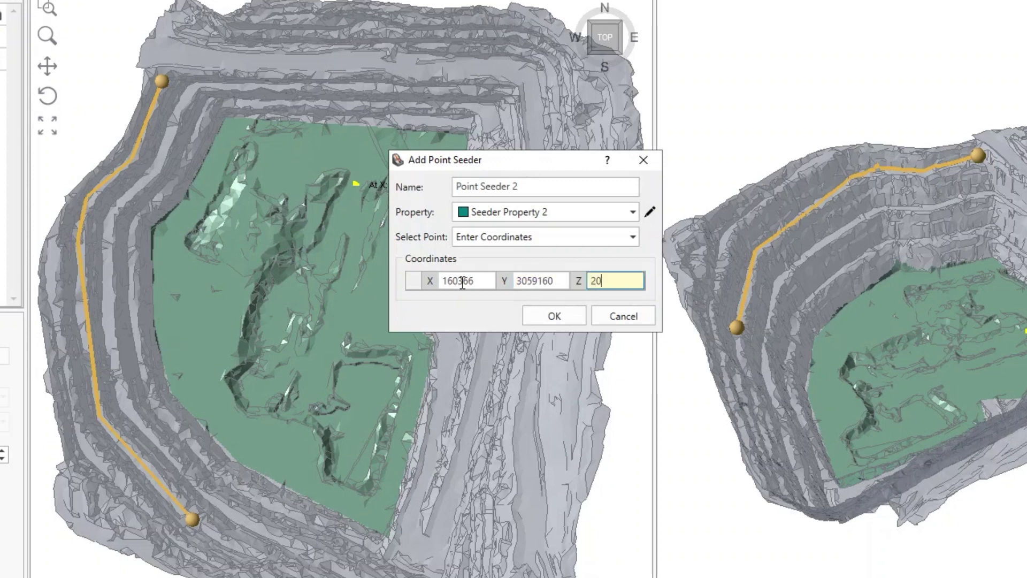
pyautogui.click(542, 316)
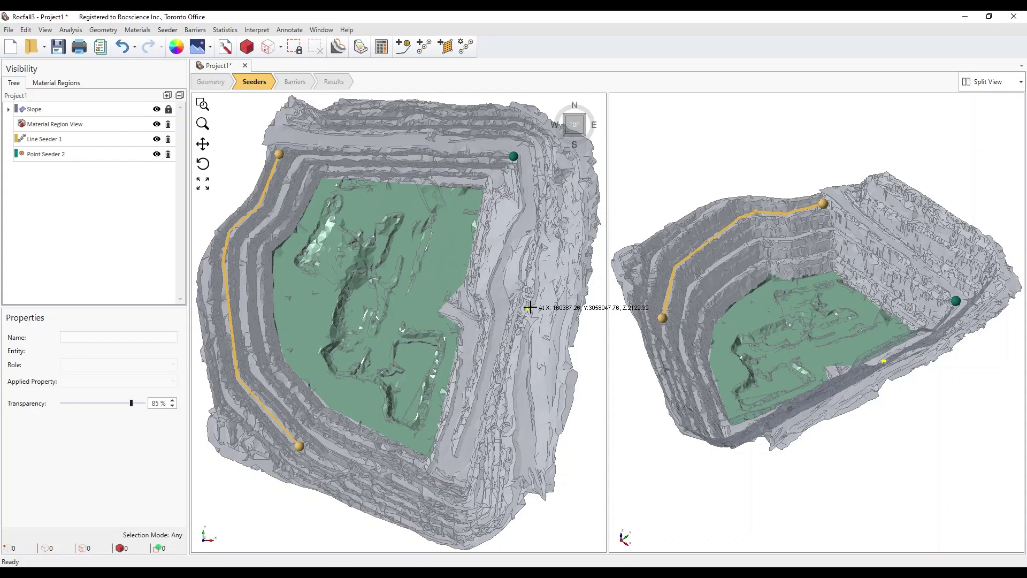
# Step: Compute the rock paths and show the results with the paths contoured by translational velocity
pyautogui.click(83, 33)
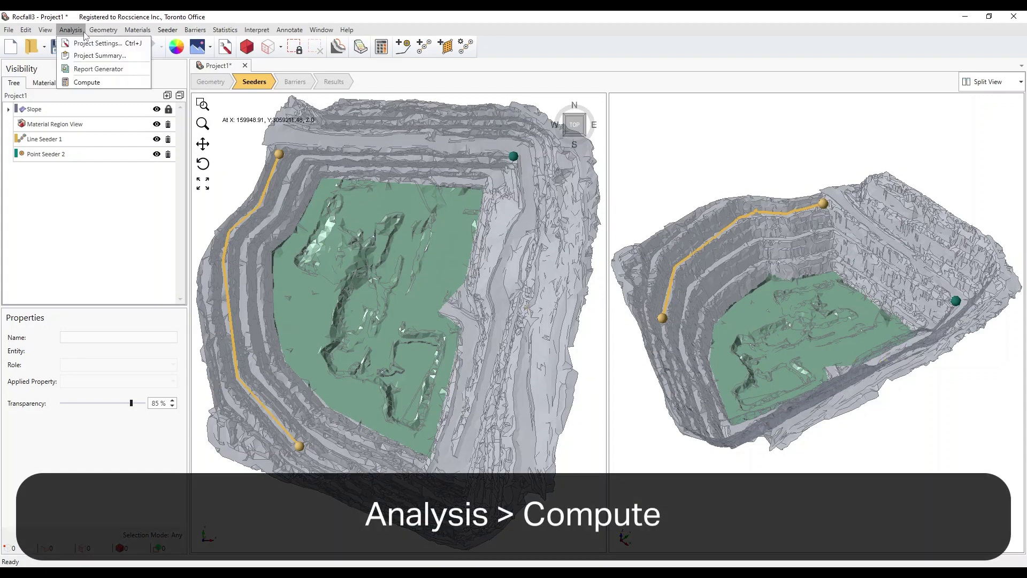
pyautogui.click(94, 82)
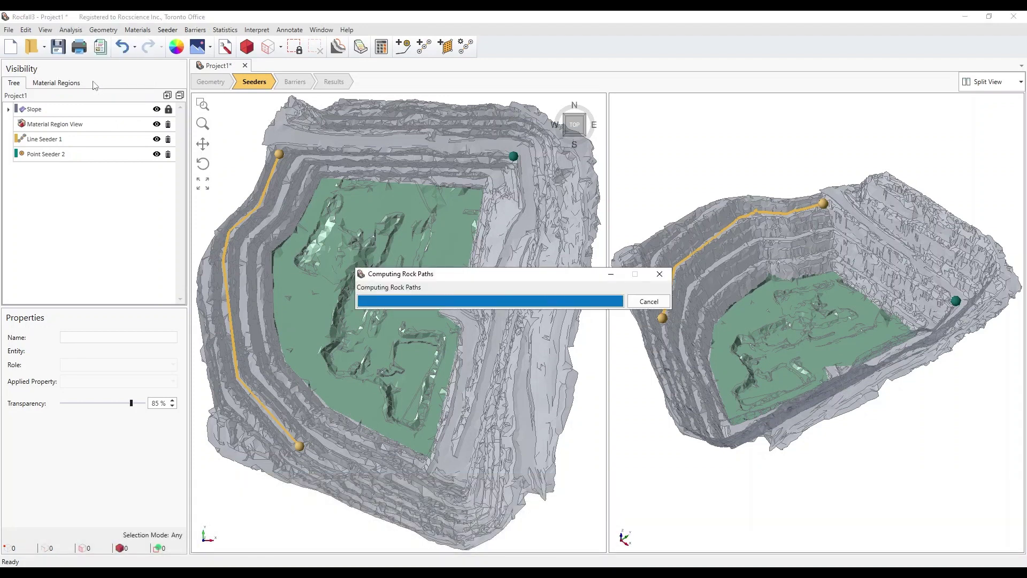
pyautogui.click(341, 83)
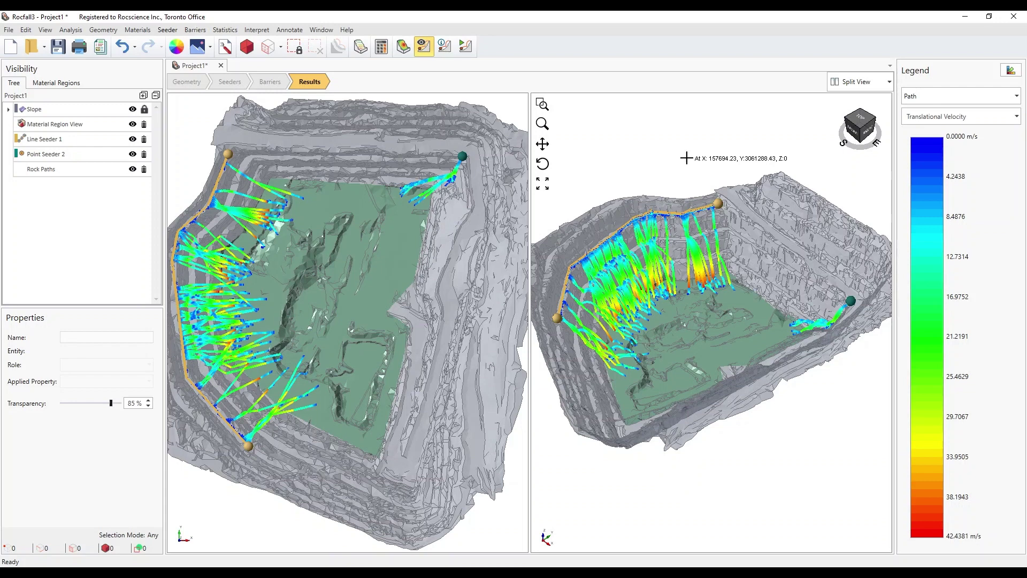
pyautogui.click(985, 119)
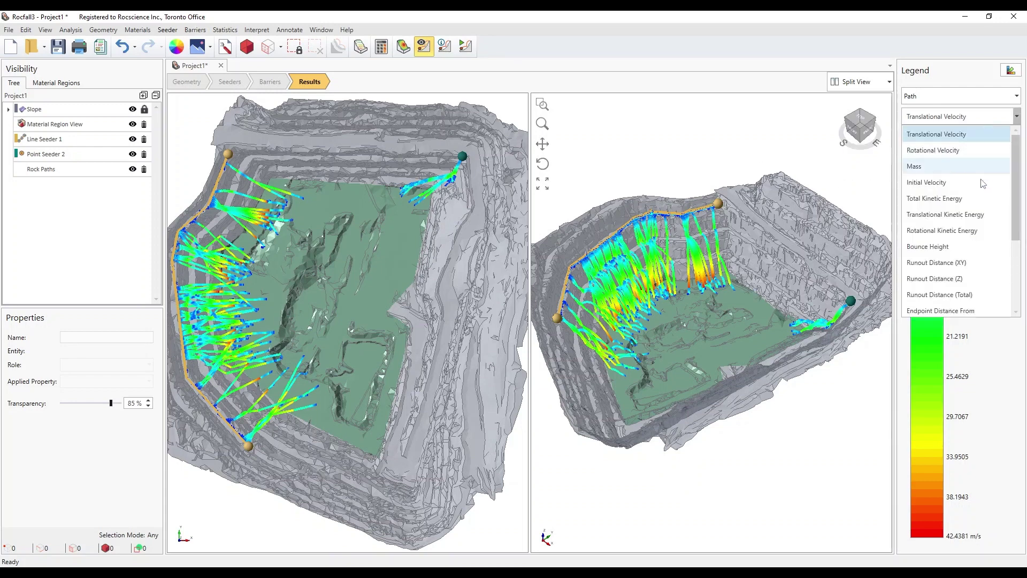
pyautogui.click(963, 135)
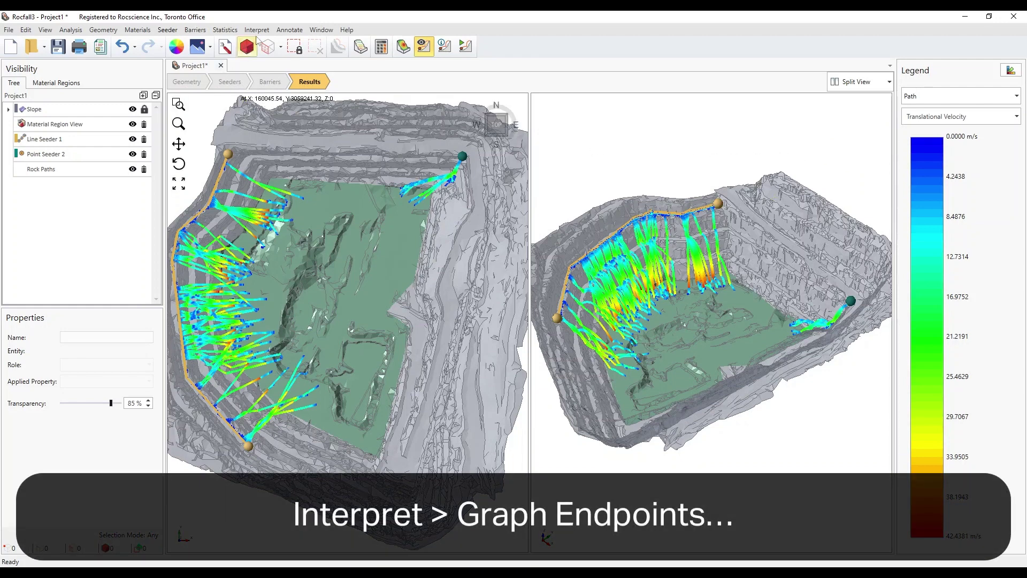
# Step: Graph the rock endpoints as frequency of Runout Of Path (XY) with 50 bins, examine the distribution and close the chart
pyautogui.click(258, 30)
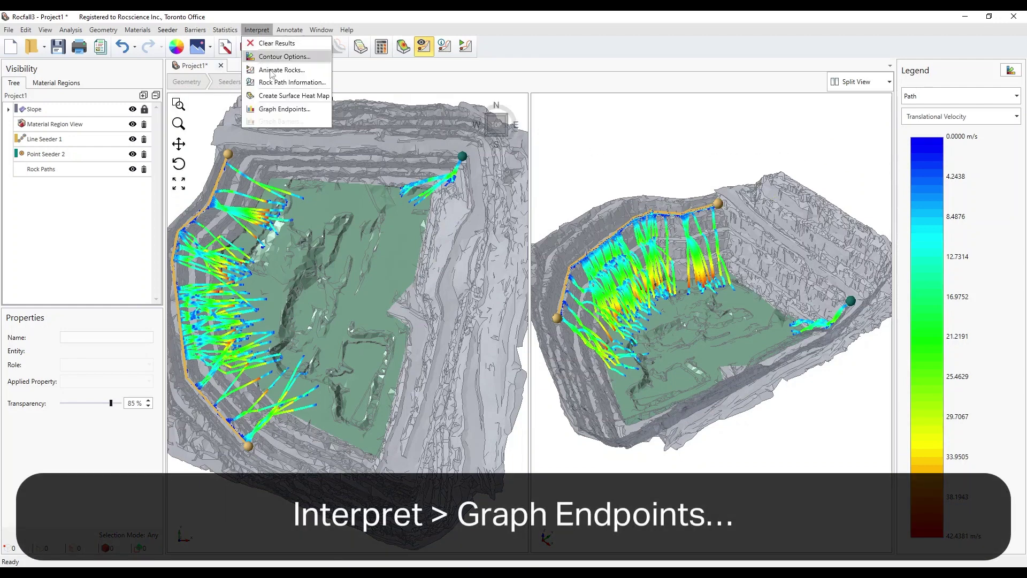
pyautogui.click(307, 110)
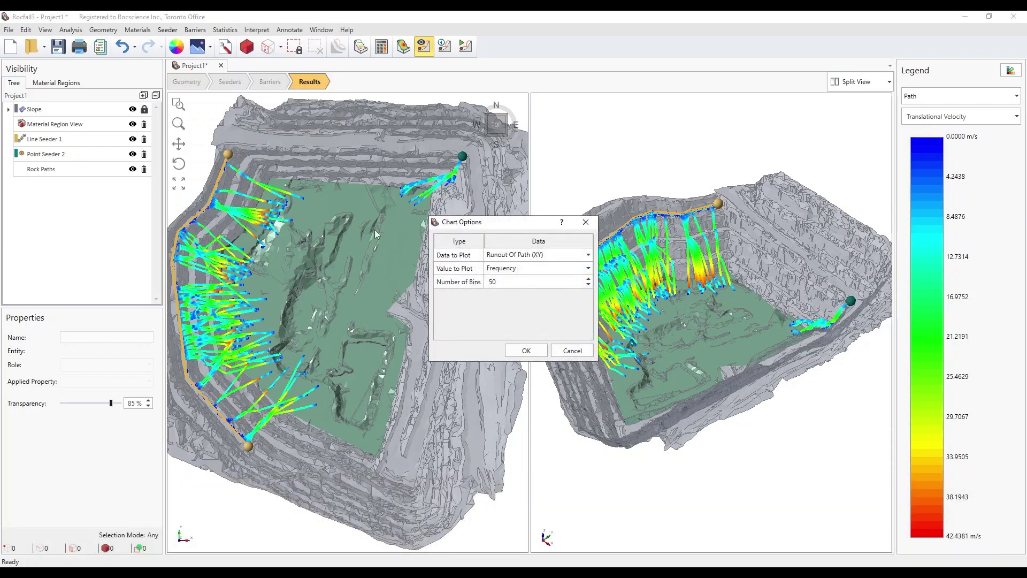
pyautogui.click(518, 351)
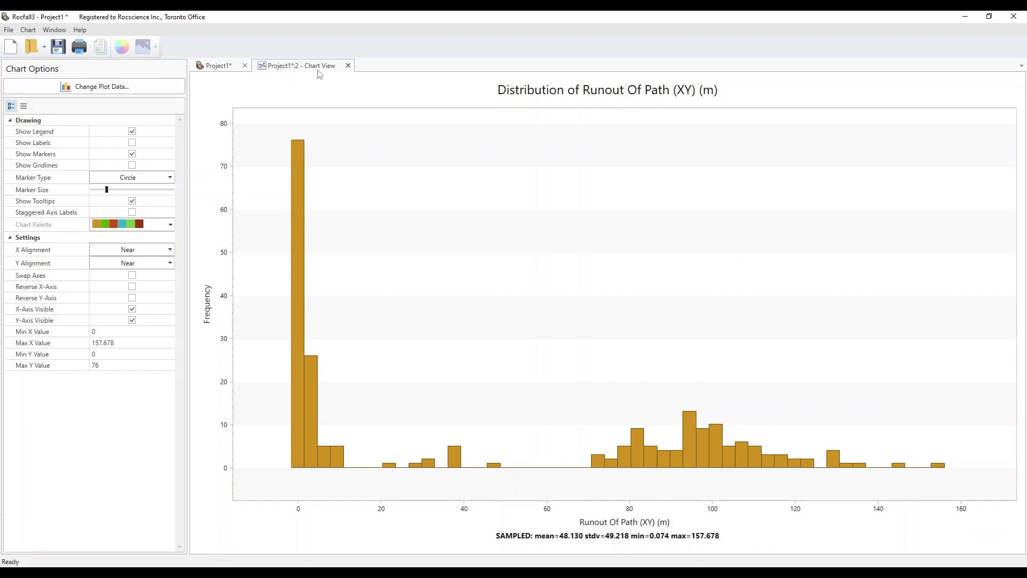
pyautogui.click(348, 65)
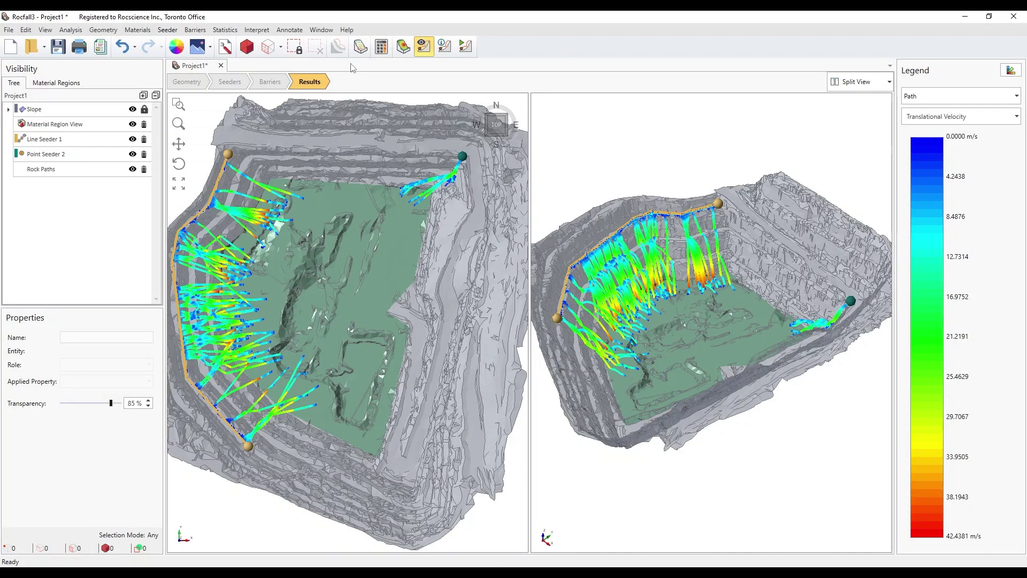
# Step: Create a surface heat map on the slope and hide the rock path results
pyautogui.click(253, 30)
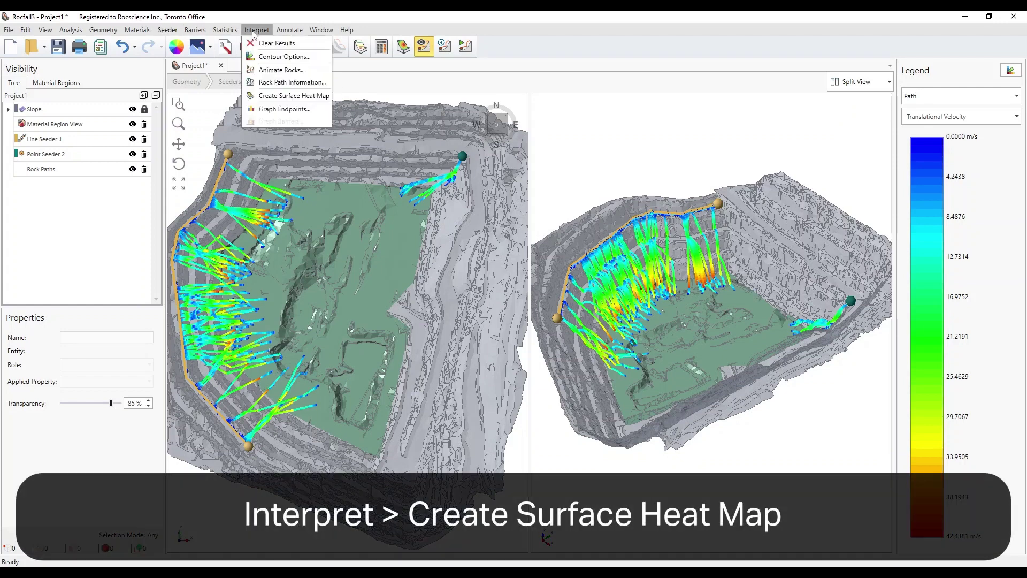
pyautogui.click(289, 97)
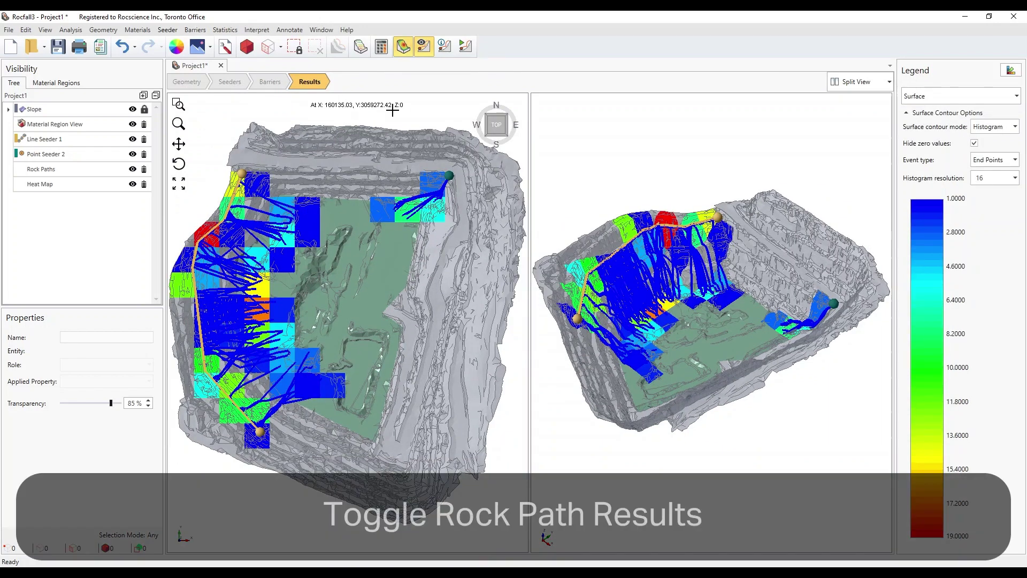
pyautogui.click(424, 46)
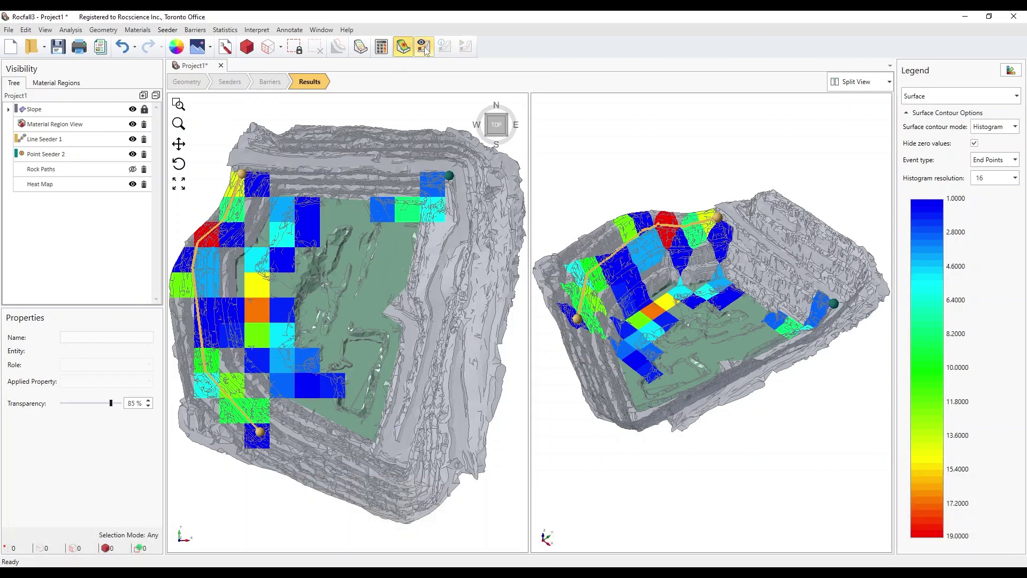
pyautogui.click(669, 105)
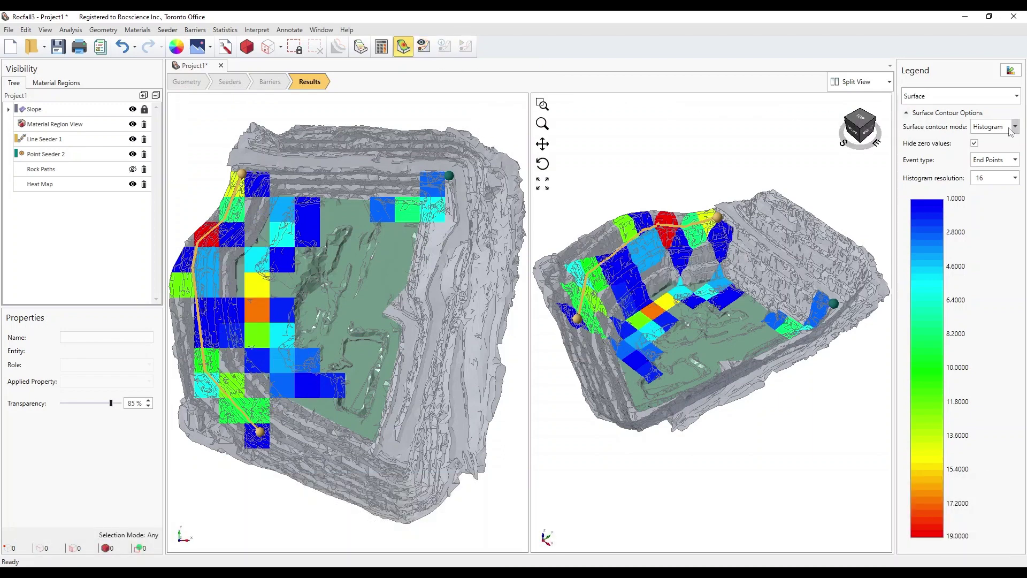
# Step: Review the surface contour modes and event types, keeping Histogram and End Points
pyautogui.click(1012, 128)
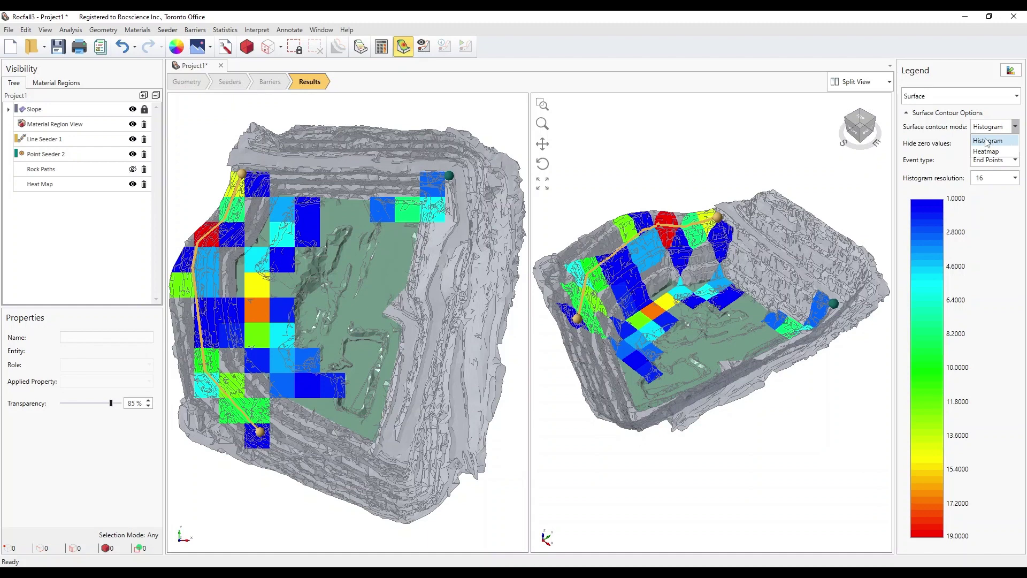
pyautogui.click(988, 141)
pyautogui.click(1009, 162)
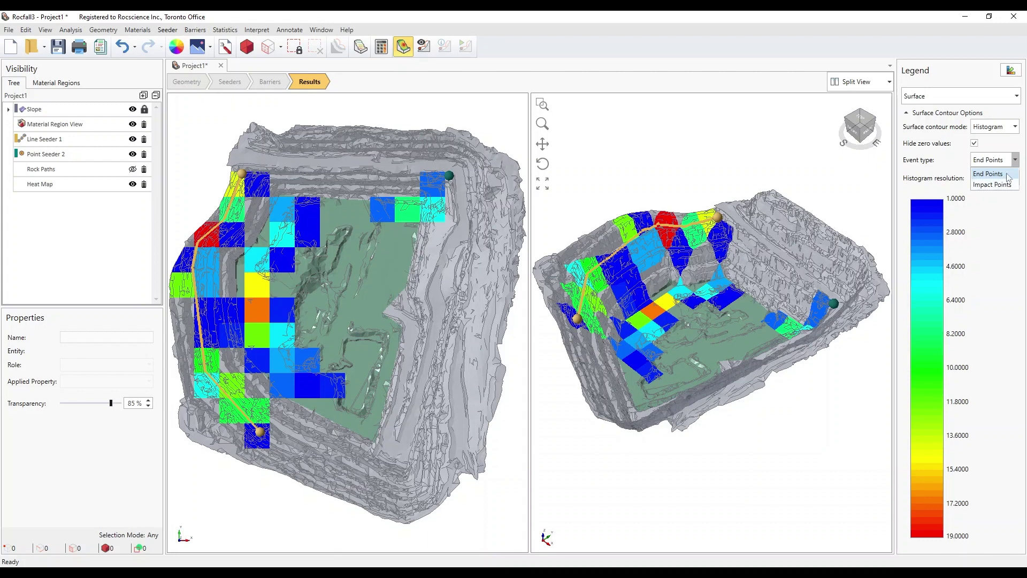
pyautogui.click(956, 166)
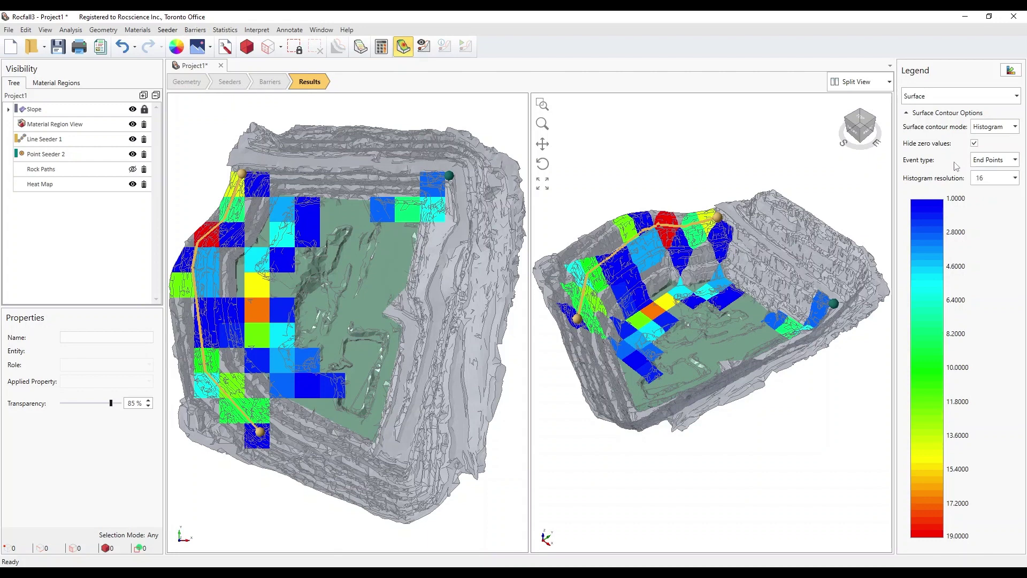
# Step: Try histogram resolutions of 32 and 64 on the surface contours and return to 16
pyautogui.click(1004, 179)
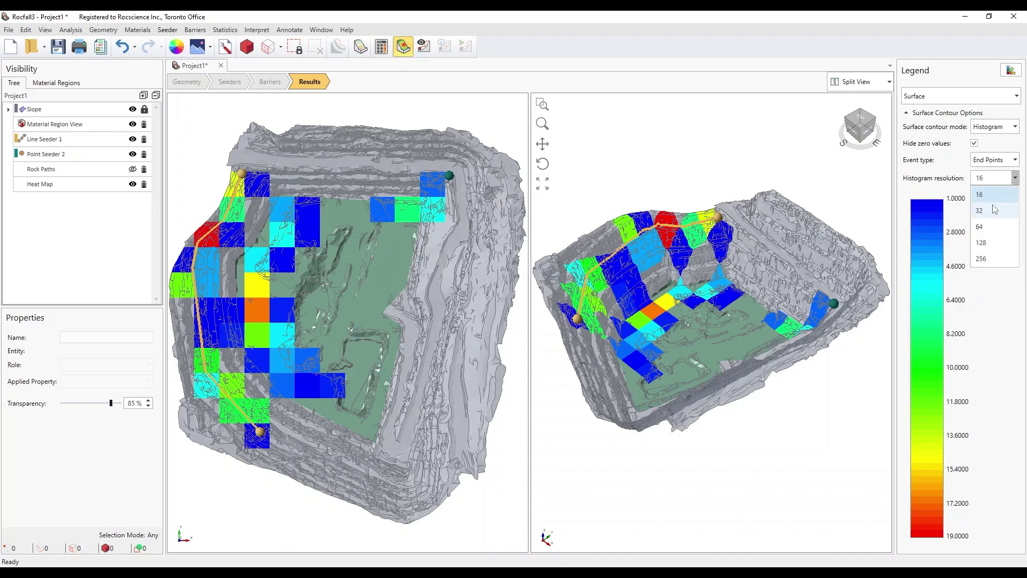
pyautogui.click(995, 210)
pyautogui.click(997, 183)
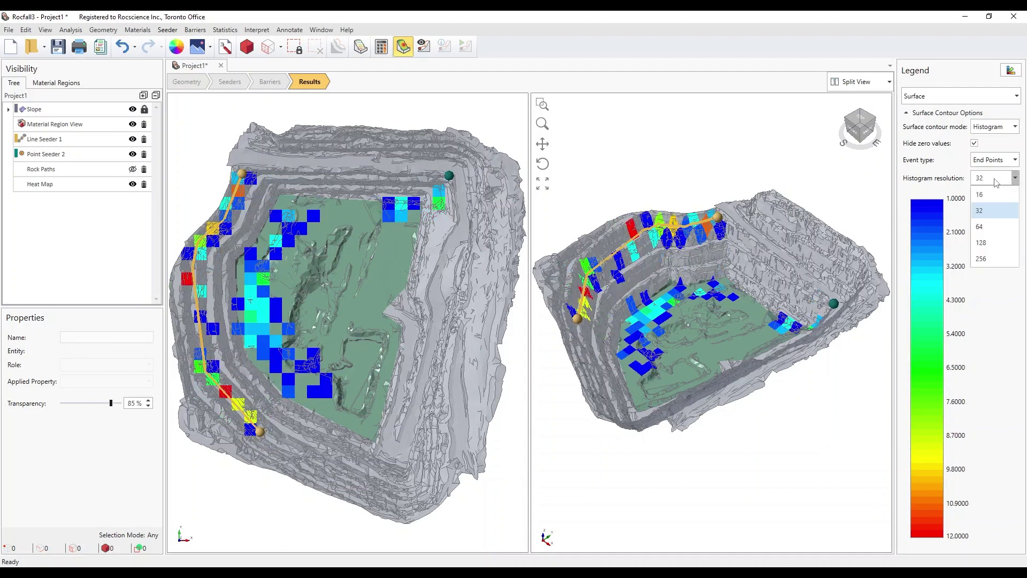
pyautogui.click(993, 220)
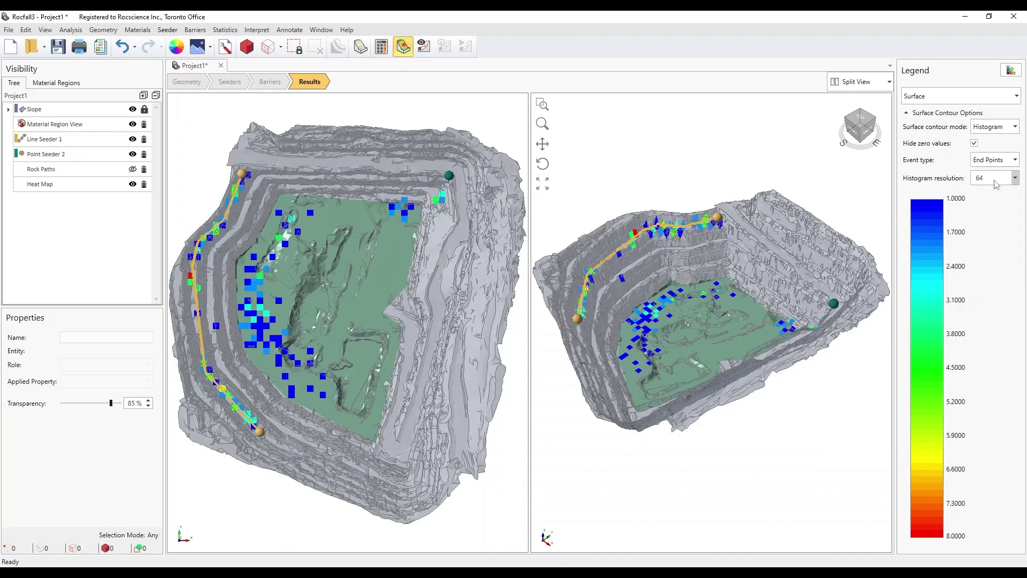
pyautogui.click(996, 183)
pyautogui.click(994, 196)
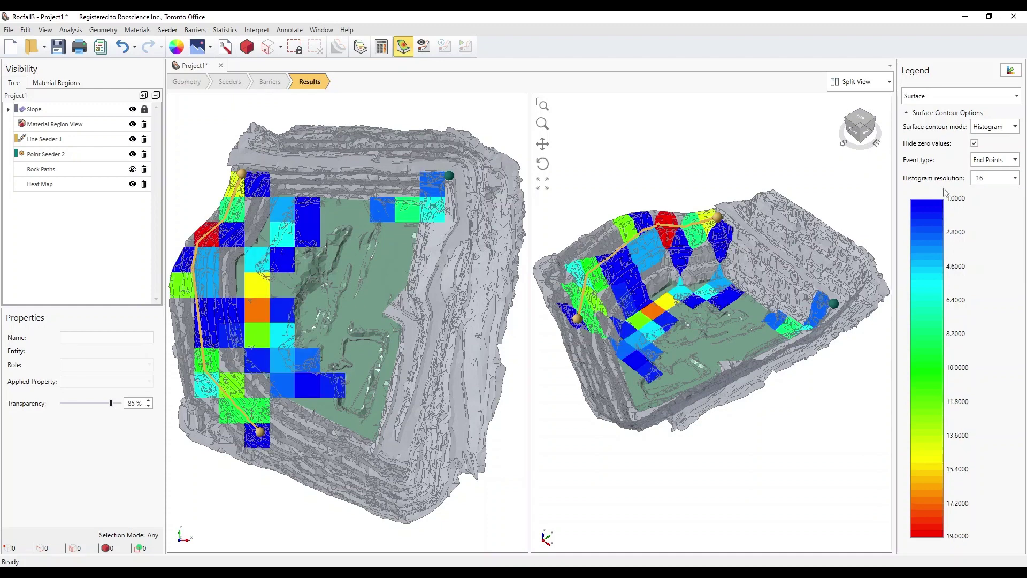
# Step: Change the surface contour mode to Heatmap with Impact Points as the event type
pyautogui.click(1001, 127)
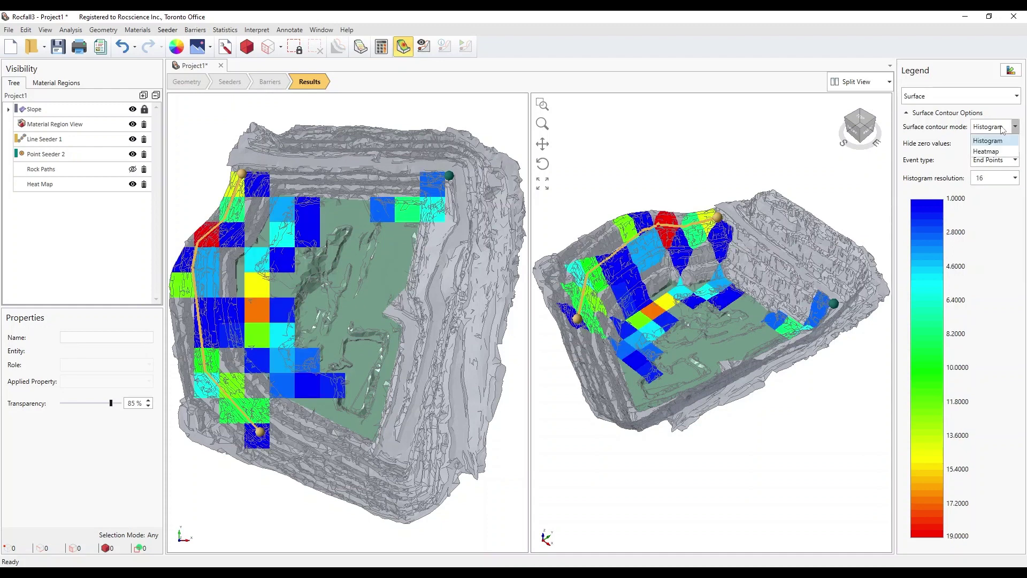
pyautogui.click(987, 152)
pyautogui.click(998, 159)
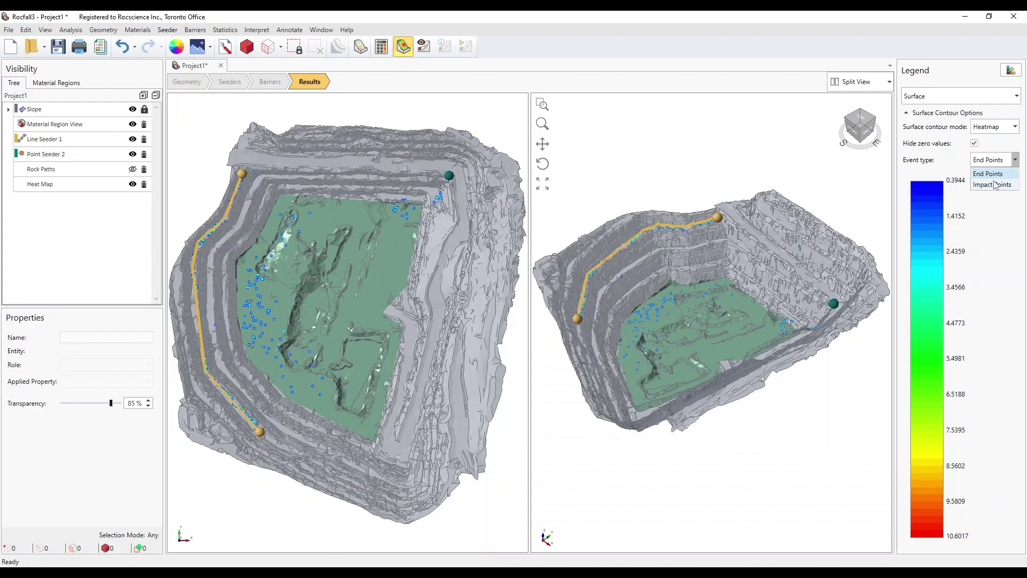
pyautogui.click(995, 185)
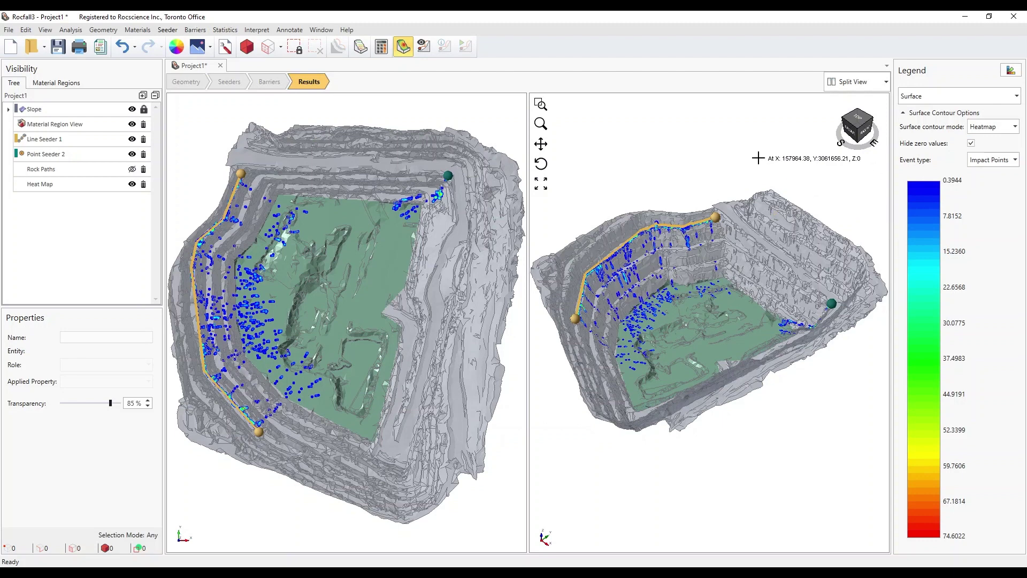
# Step: Turn the rock path results back on and open the Rock Path Information table
pyautogui.click(253, 30)
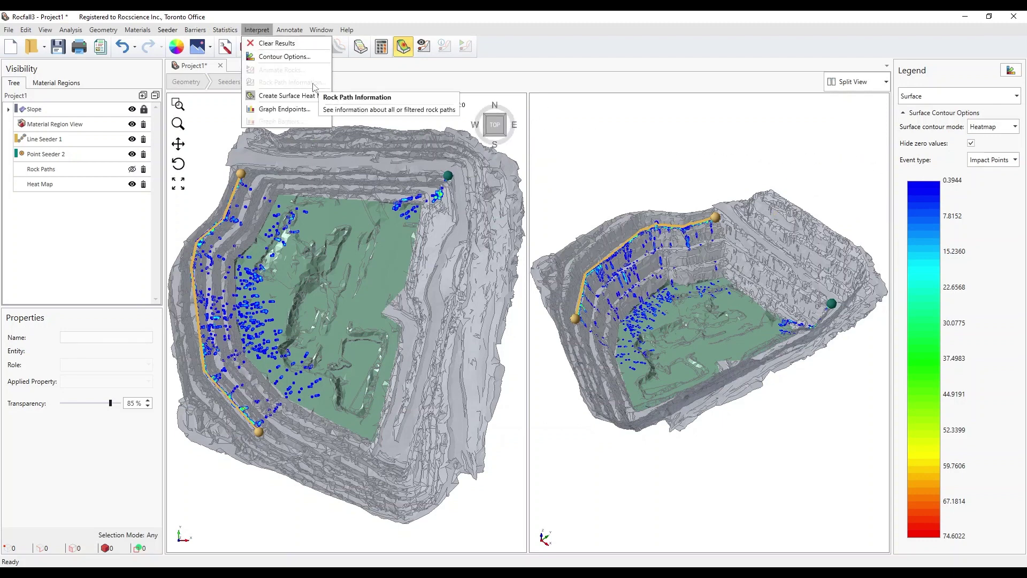
pyautogui.click(354, 88)
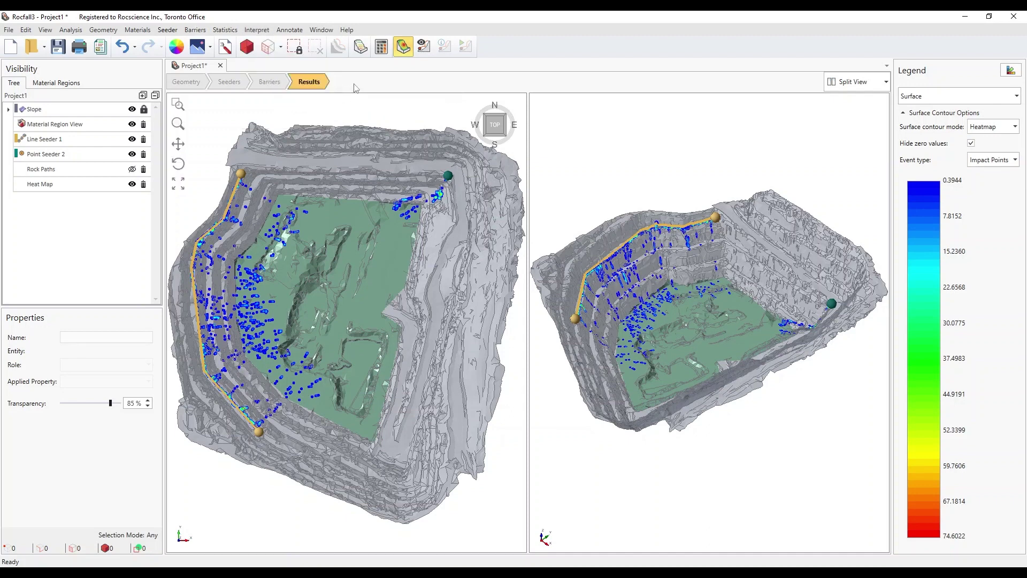
pyautogui.click(424, 47)
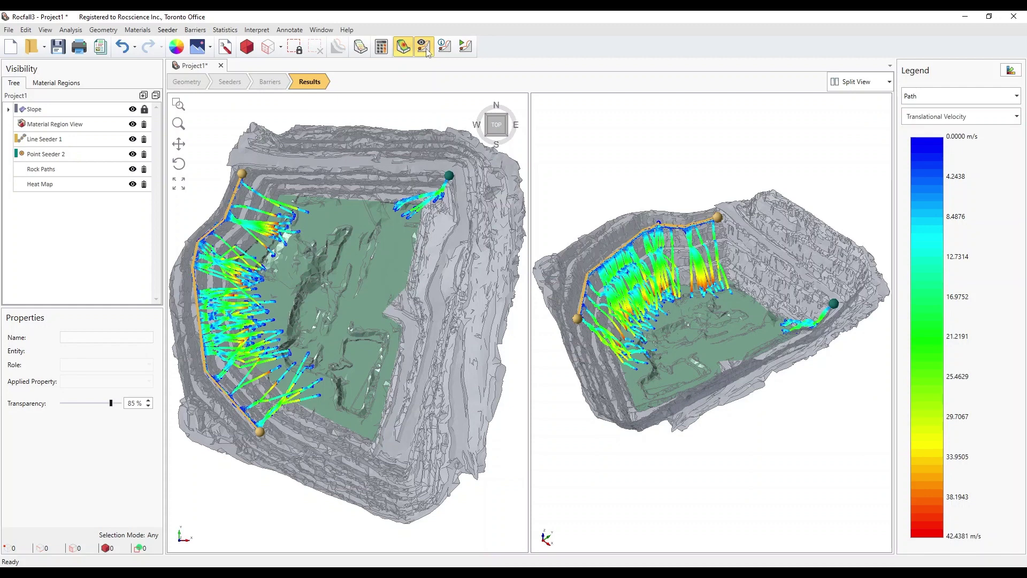
pyautogui.click(262, 31)
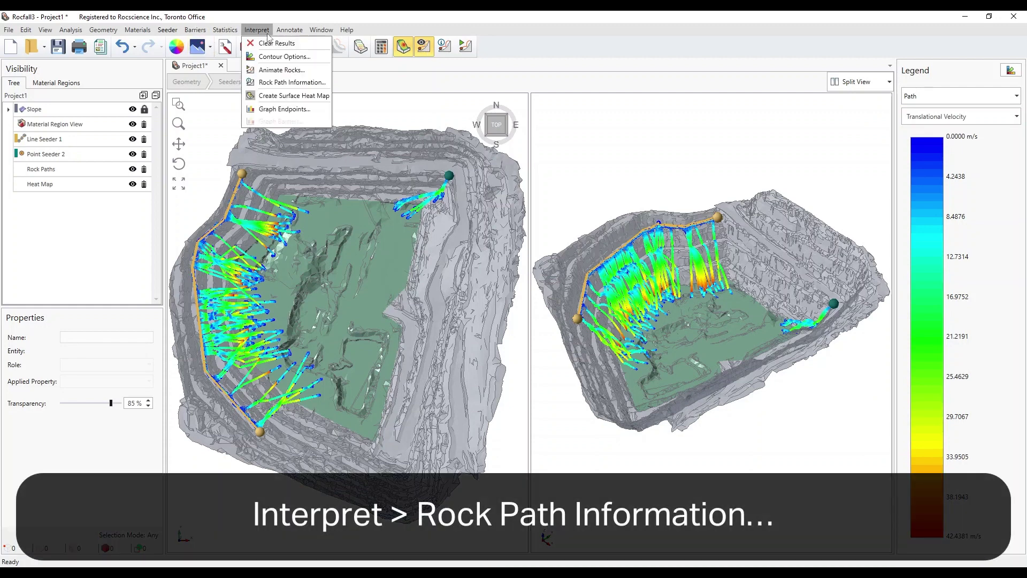
pyautogui.click(279, 83)
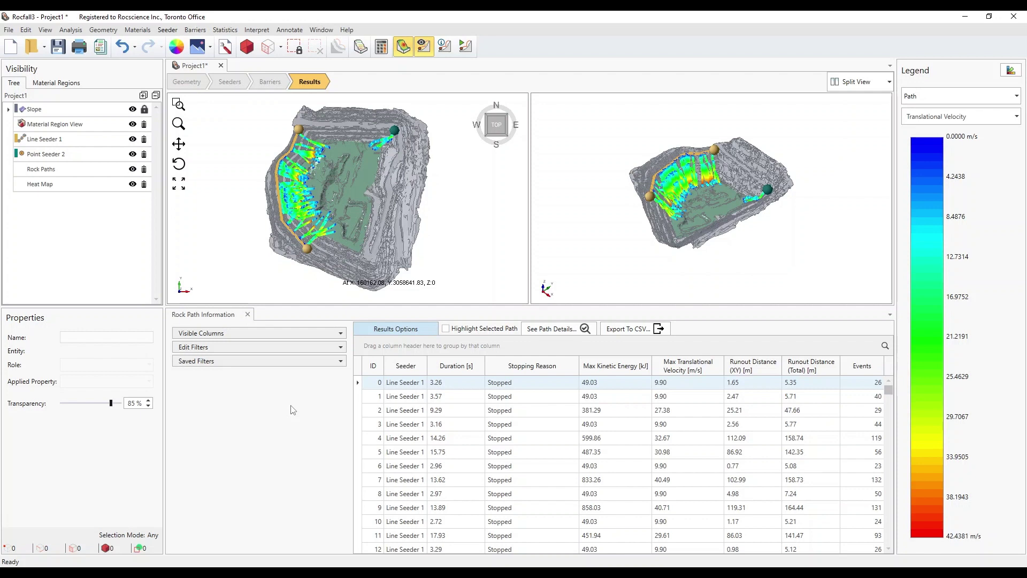
# Step: Sort the rock path table by Max Kinetic Energy, trying descending order and ending on ascending
pyautogui.click(628, 368)
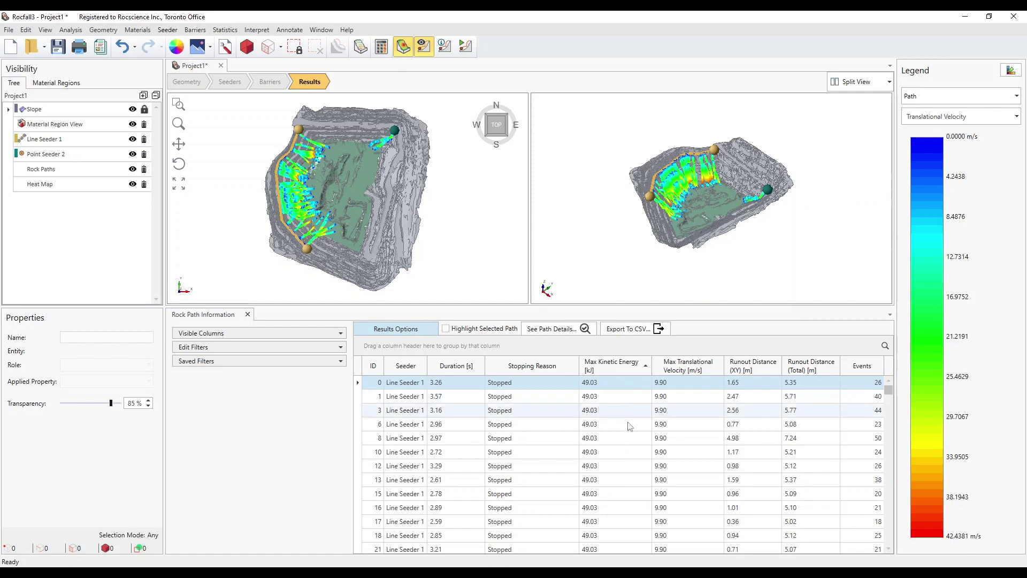
pyautogui.click(646, 369)
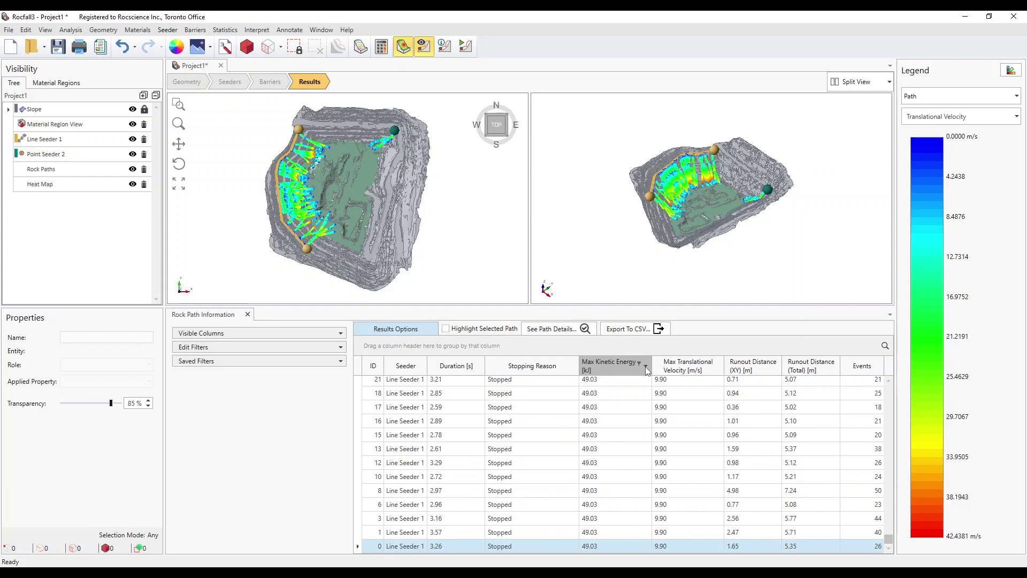
pyautogui.click(646, 370)
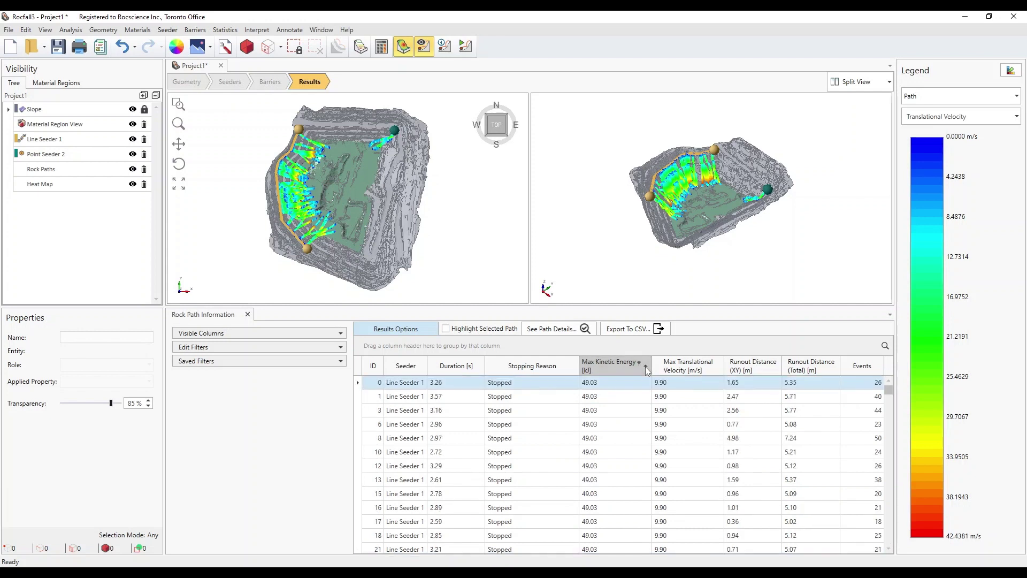
# Step: Filter the rock path table by seeder to show only Point Seeder 2
pyautogui.click(417, 363)
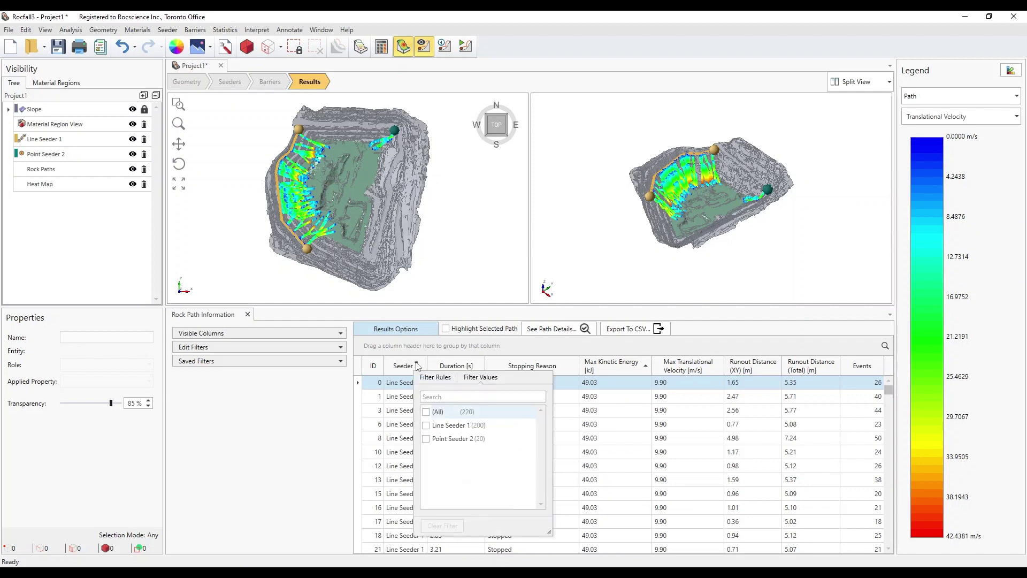
pyautogui.click(426, 439)
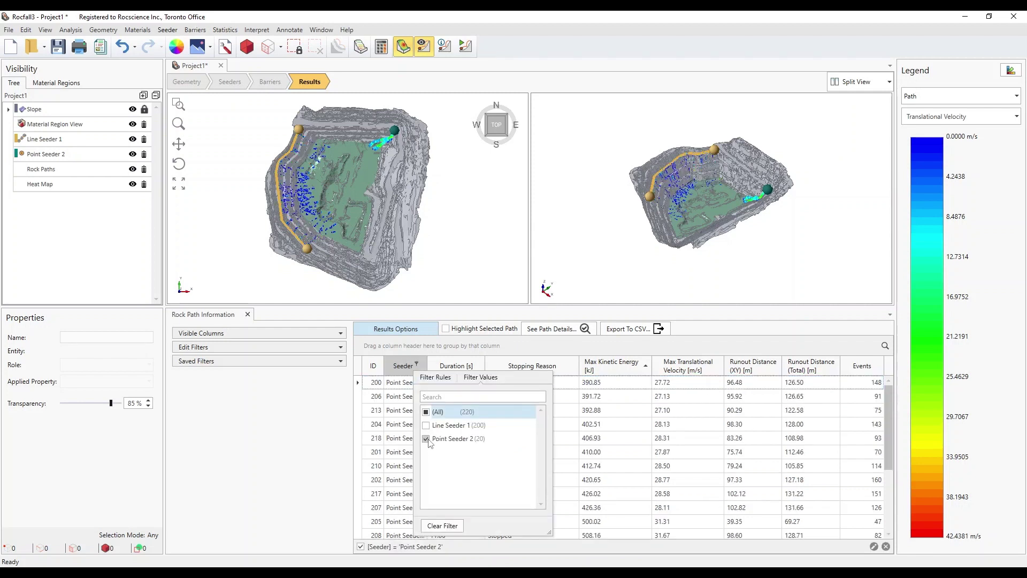
pyautogui.click(333, 433)
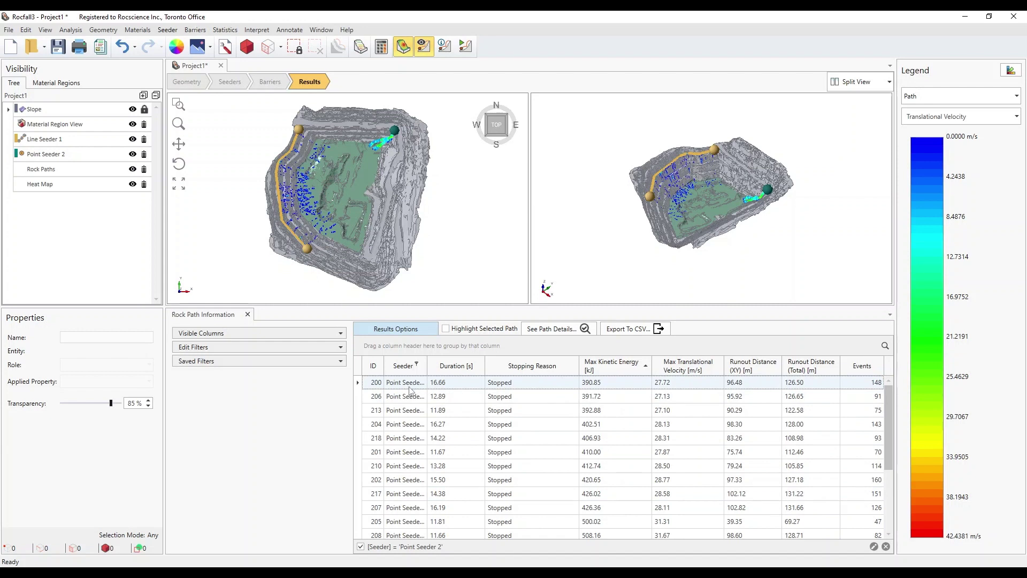
# Step: Switch the Point Seeder 2 filter off and on again and review its condition in the Filter Editor
pyautogui.click(360, 546)
pyautogui.click(360, 546)
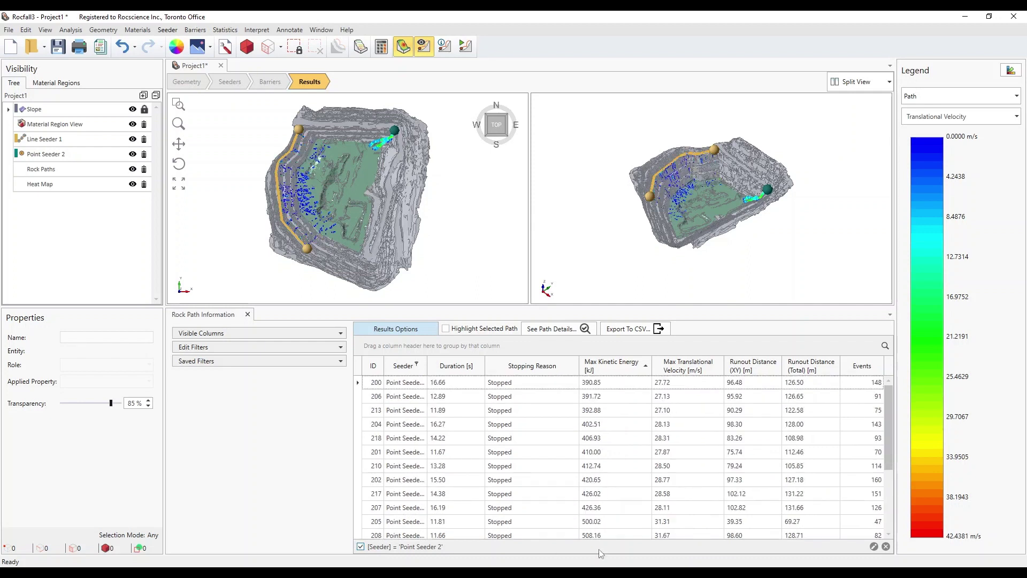
pyautogui.click(874, 546)
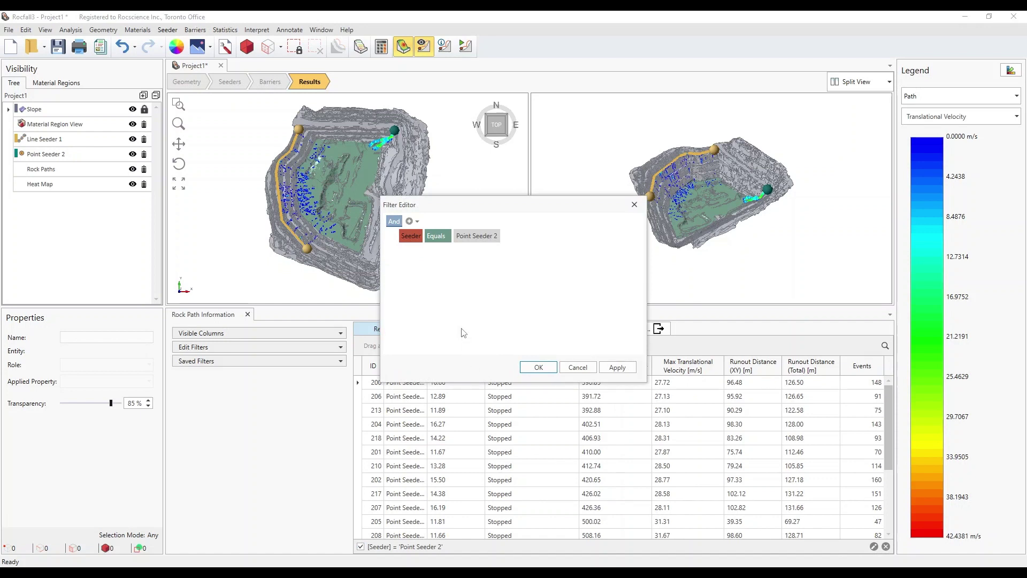
pyautogui.click(538, 367)
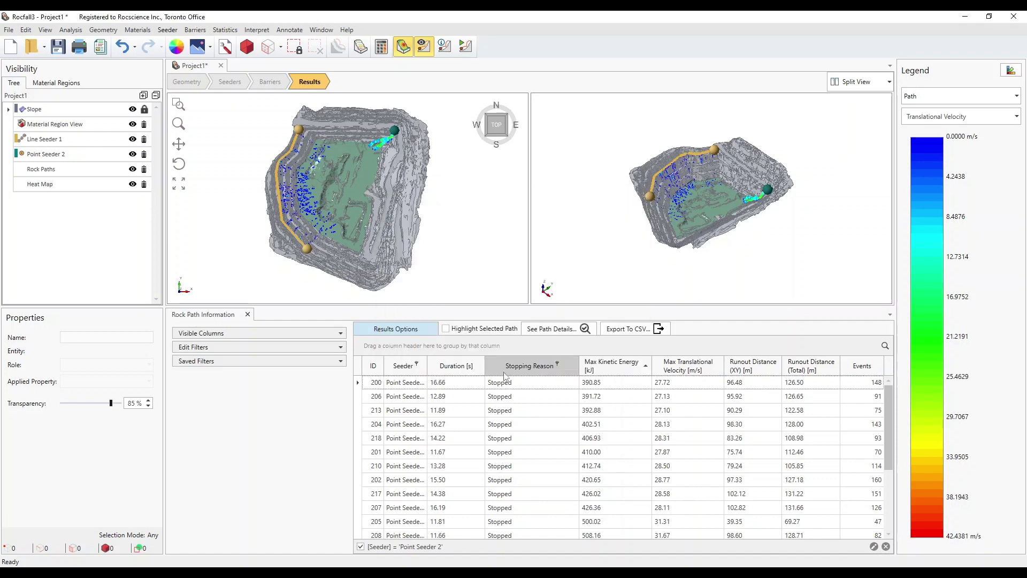
# Step: Try a minimum Runout (XY) of 48.36 in the filter options and reset it to 0.36
pyautogui.click(341, 348)
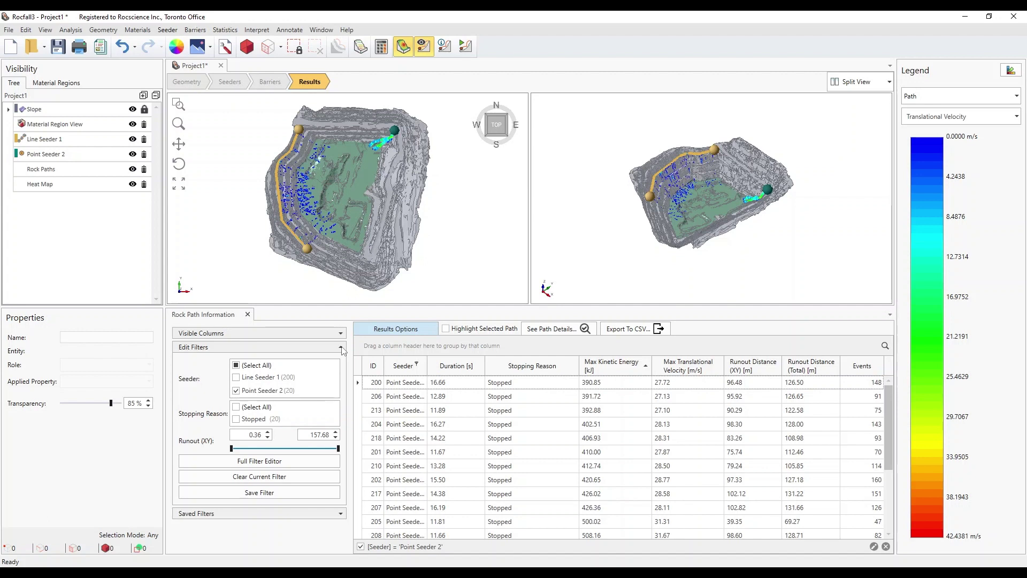
pyautogui.click(233, 450)
pyautogui.moveTo(233, 450); pyautogui.dragTo(264, 449)
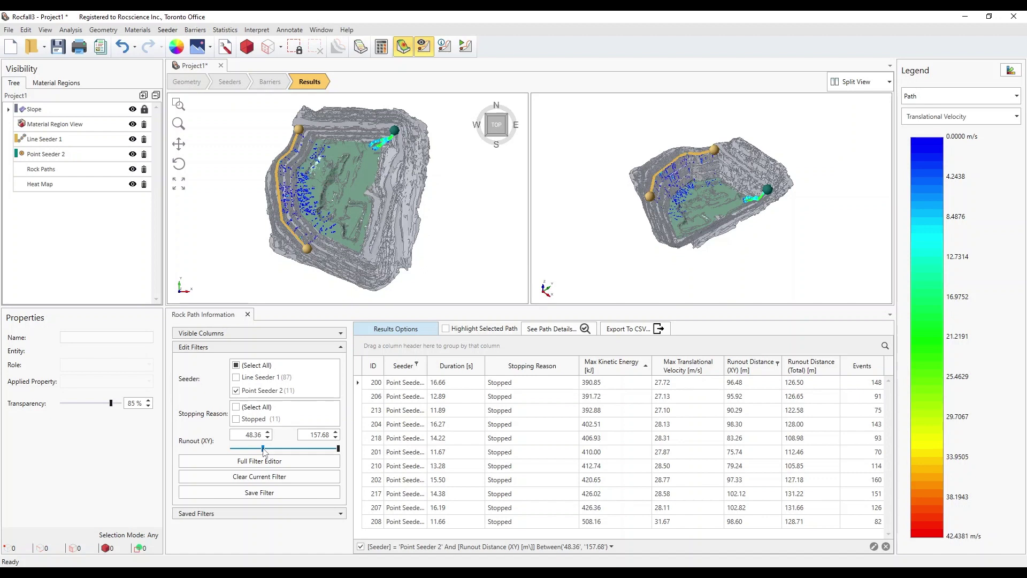
pyautogui.moveTo(263, 449); pyautogui.dragTo(195, 451)
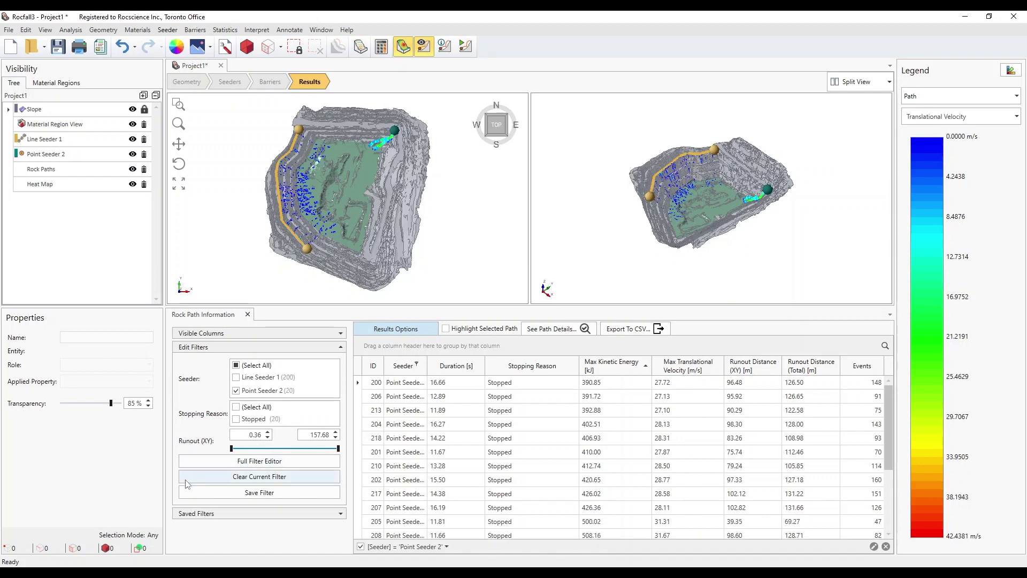
# Step: Save the current seeder filter as Filter 1 and close the Rock Path Information table
pyautogui.click(341, 515)
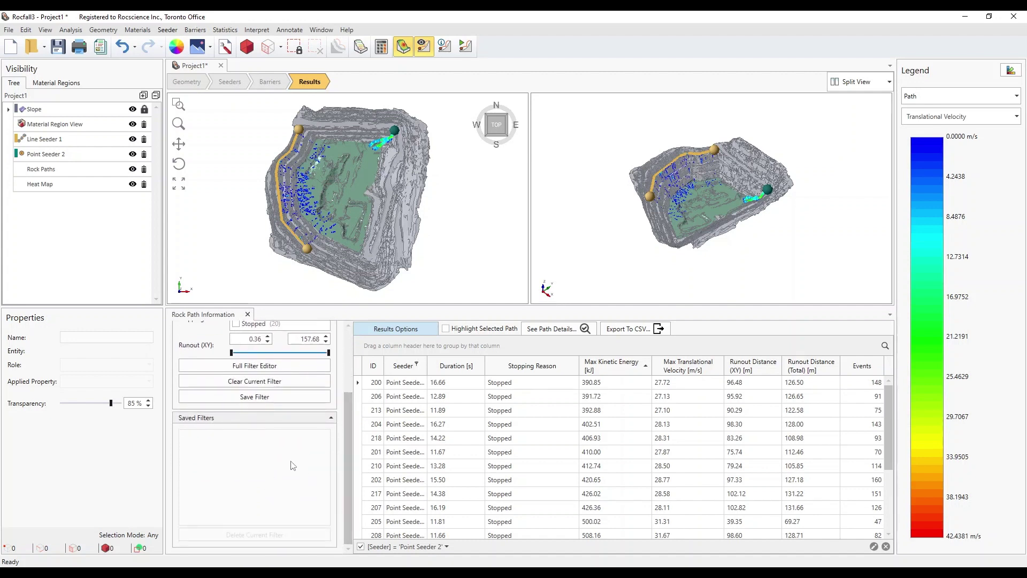
pyautogui.click(272, 399)
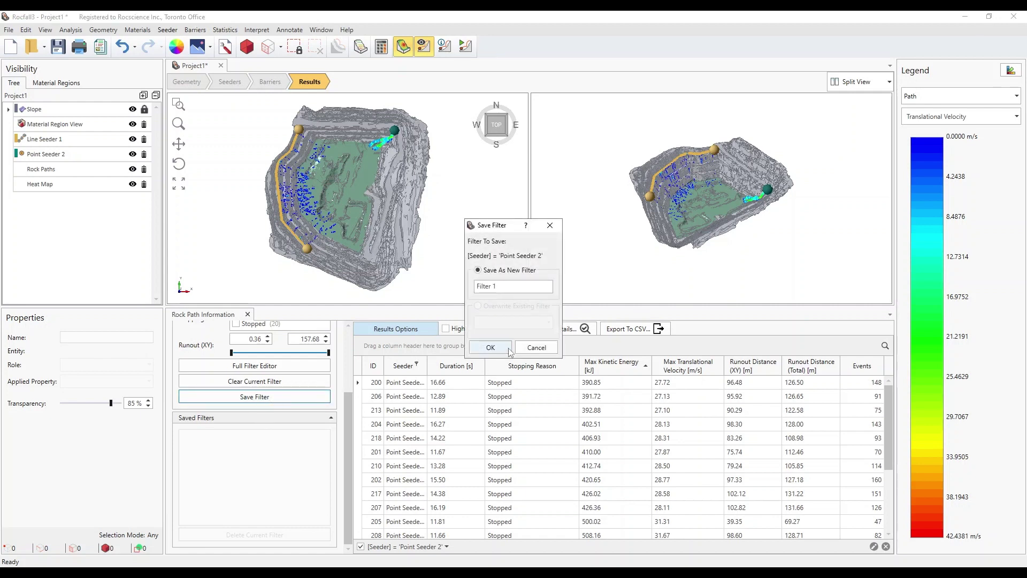
pyautogui.click(490, 348)
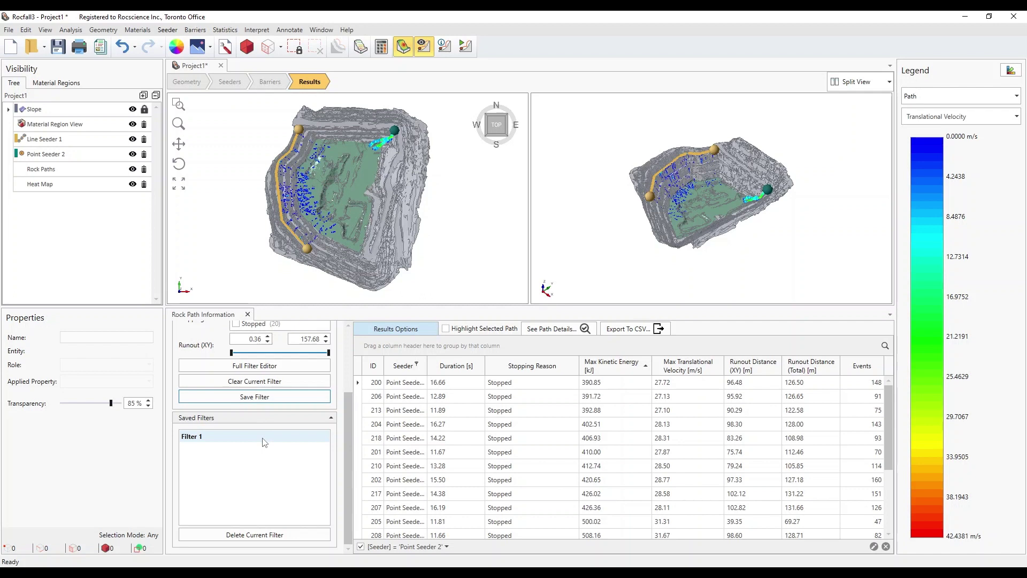
pyautogui.click(247, 315)
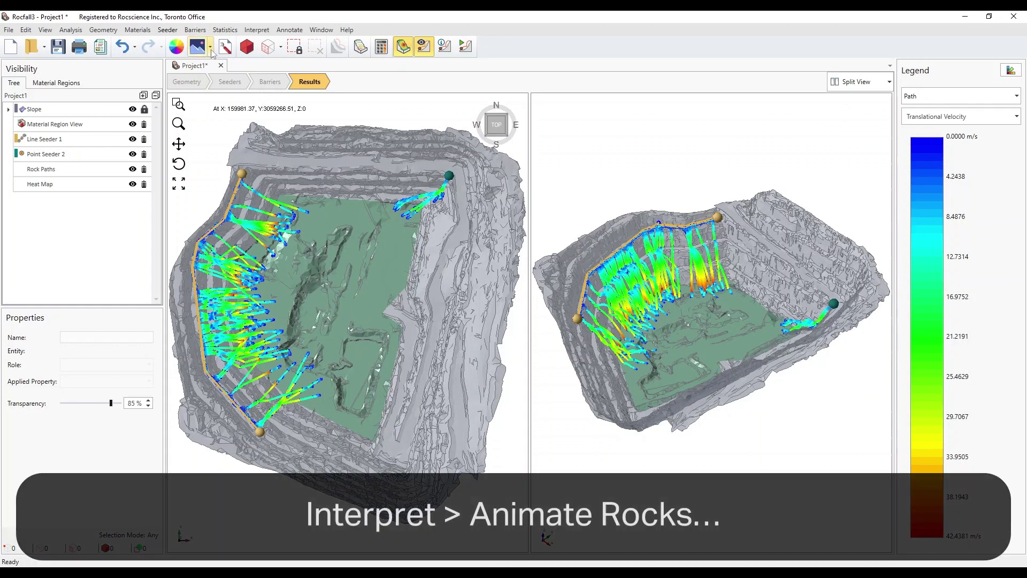
# Step: Animate all currently filtered rock paths simultaneously instead of one at a time, and play the animation at 50% speed
pyautogui.click(257, 30)
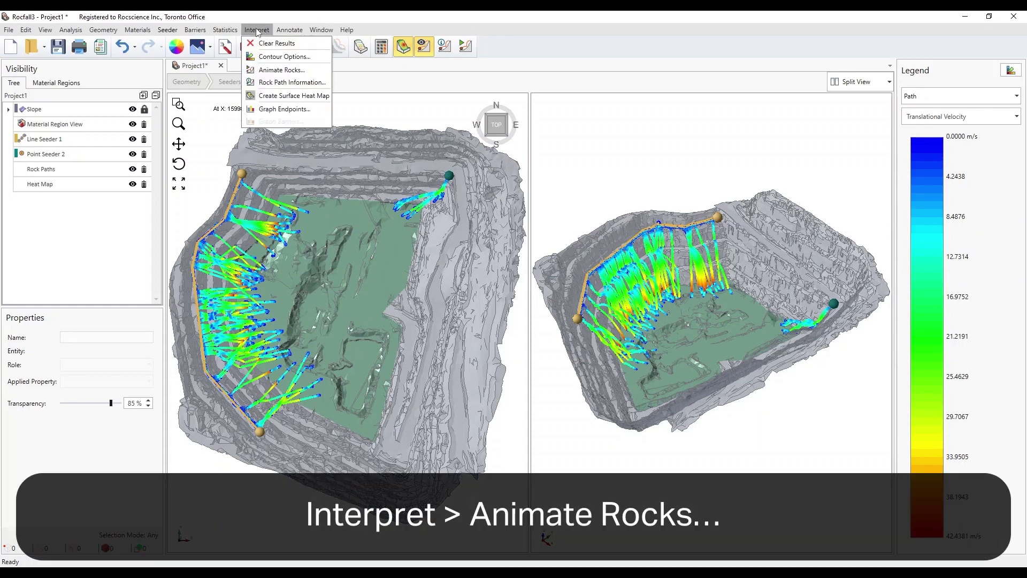
pyautogui.click(306, 74)
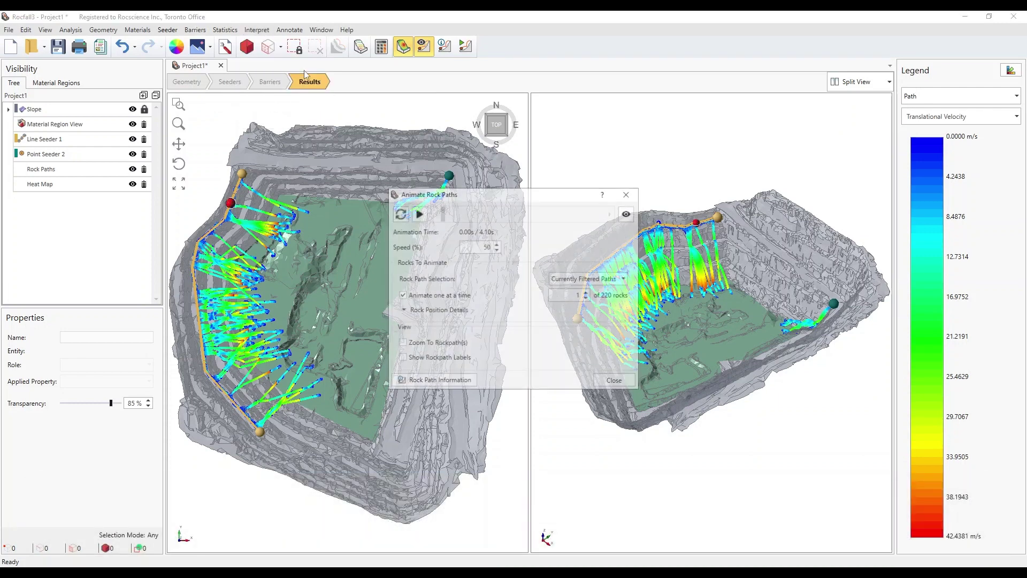
pyautogui.moveTo(574, 193); pyautogui.dragTo(448, 182)
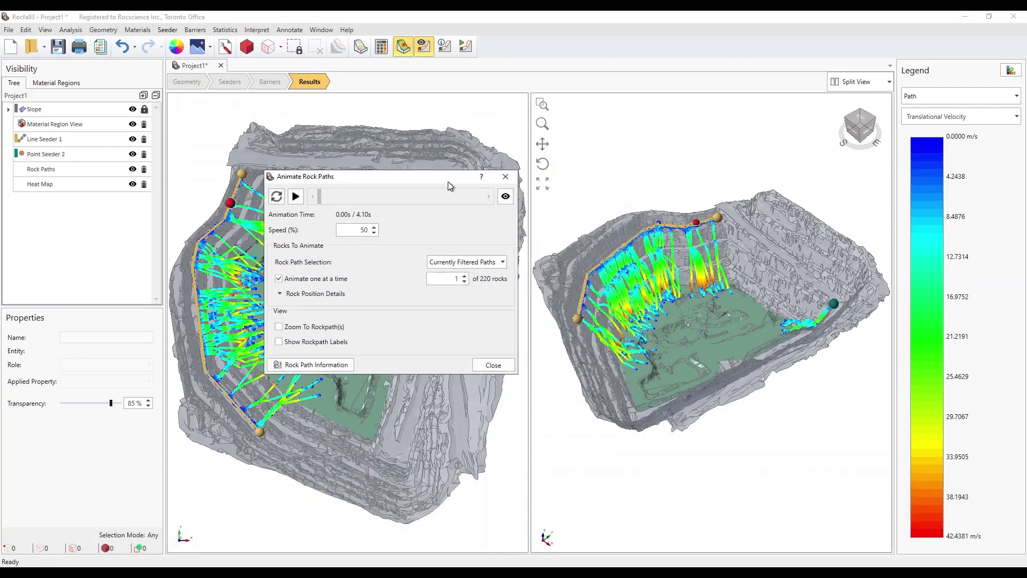
pyautogui.click(278, 279)
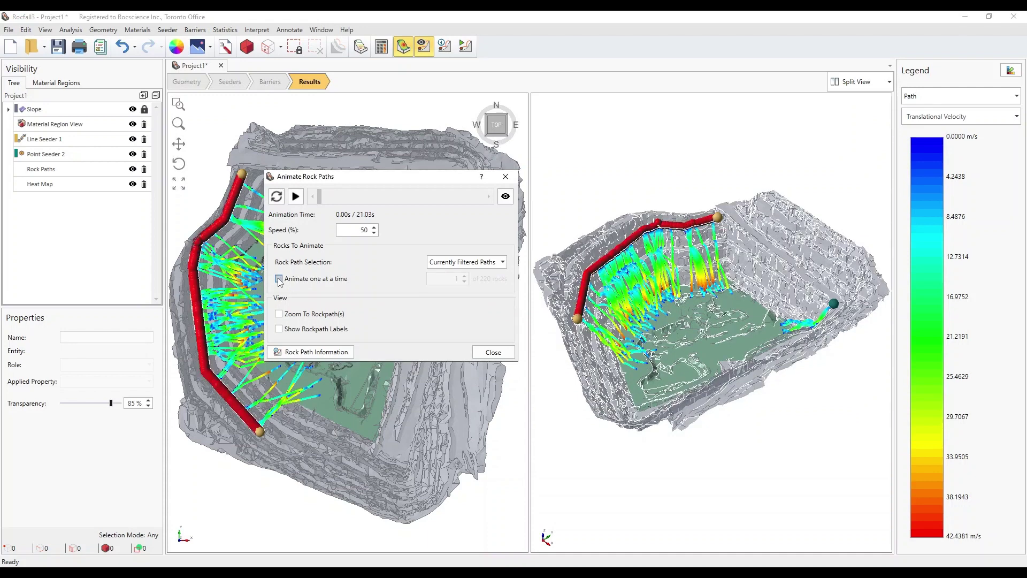
pyautogui.click(295, 197)
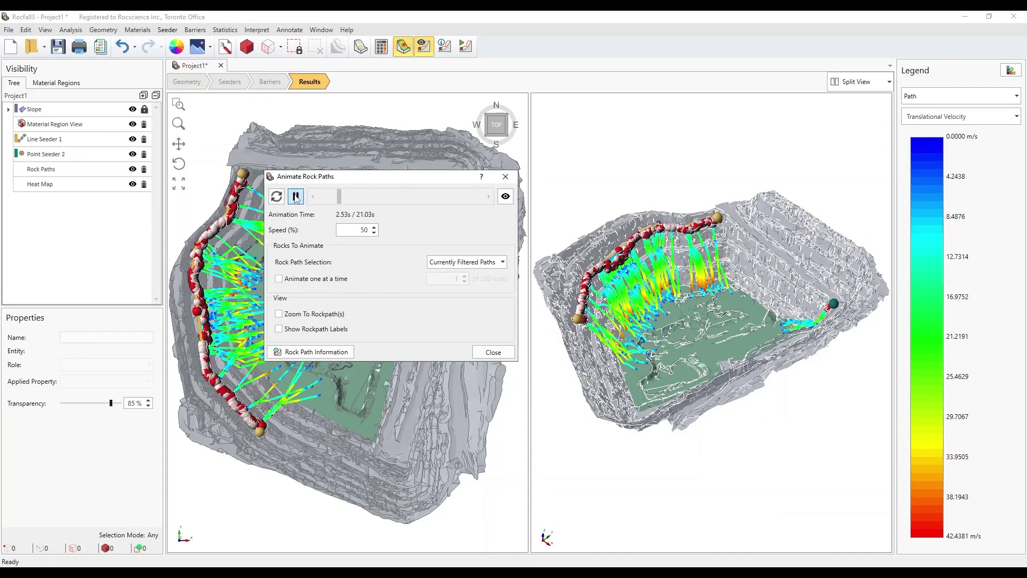